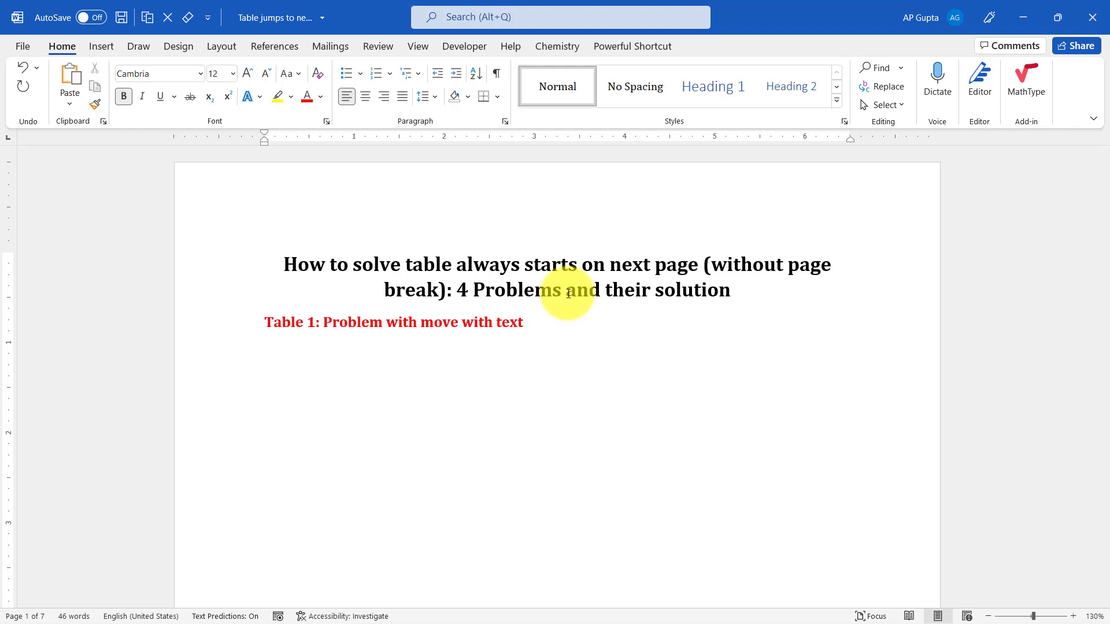
Step: Select the red Table 1 caption and scroll through the table area below it
left_click_drag(266, 322, 524, 327)
scroll(449, 410, "down", 4)
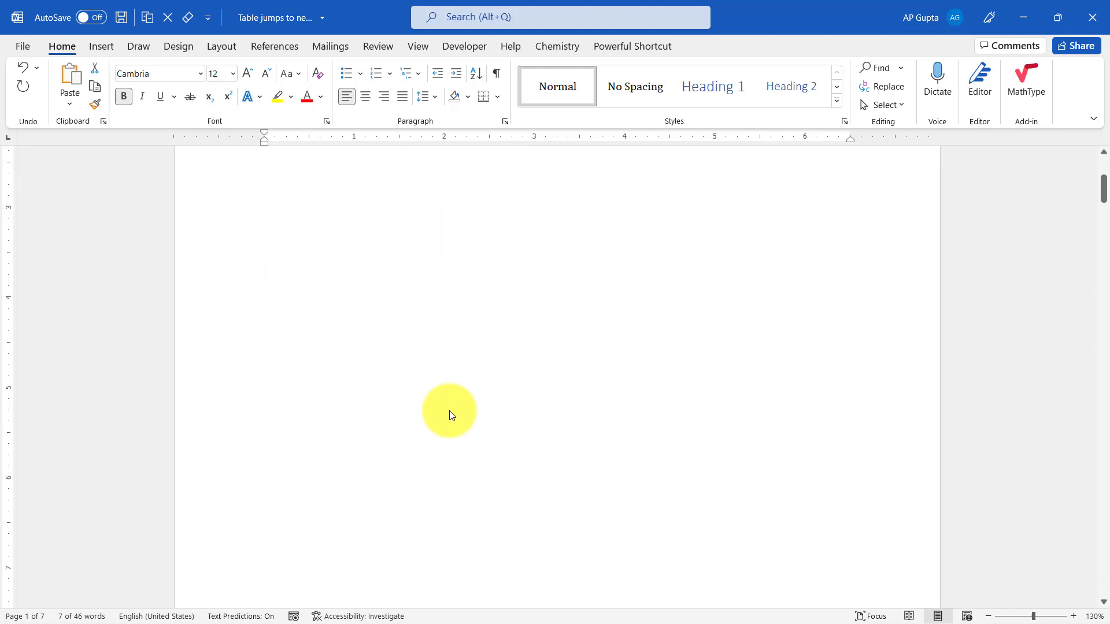
scroll(450, 415, "down", 5)
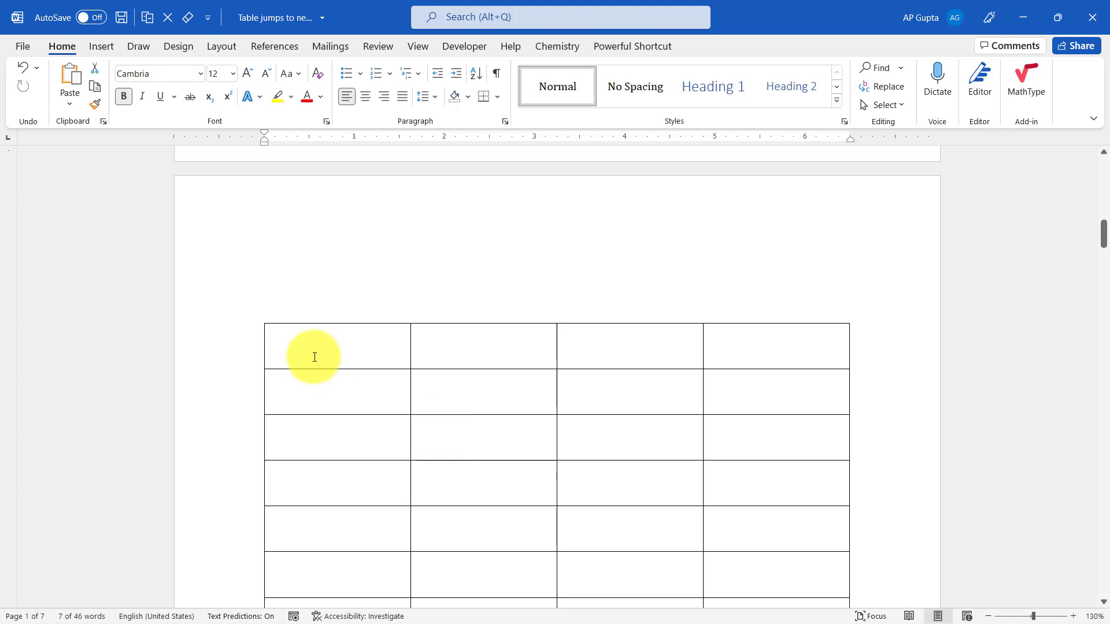
scroll(313, 355, "up", 8)
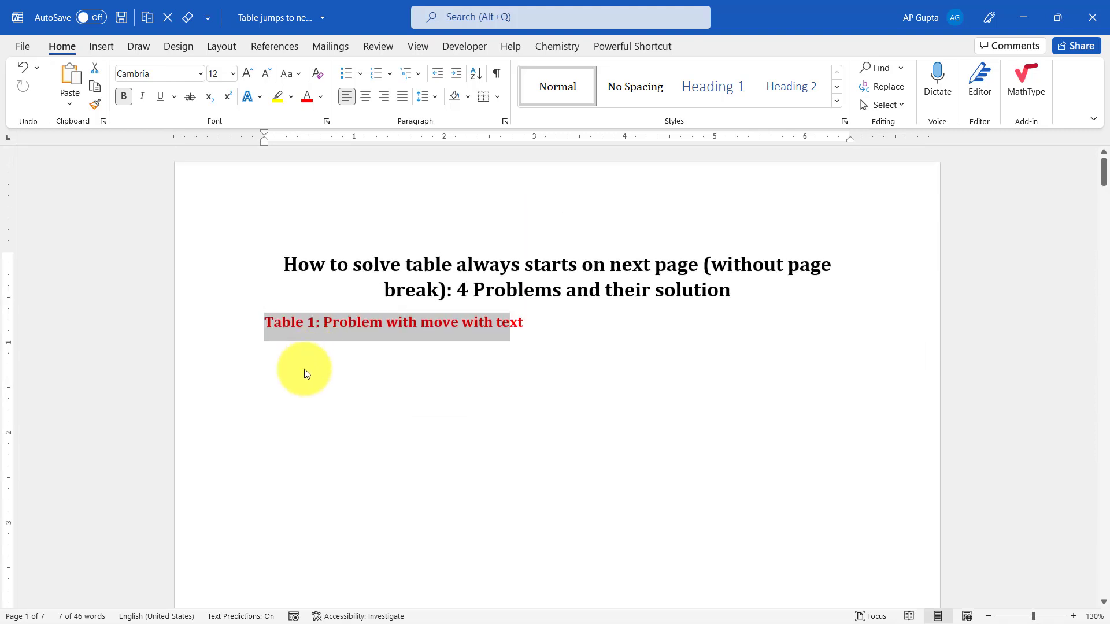
left_click(543, 318)
scroll(366, 315, "down", 8)
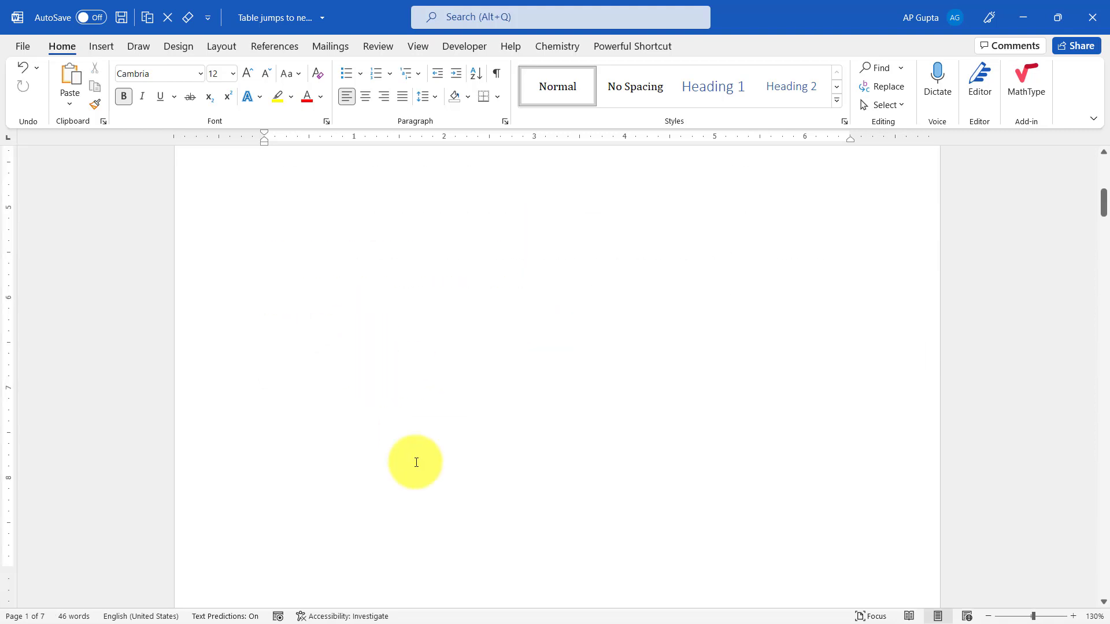
scroll(415, 462, "down", 3)
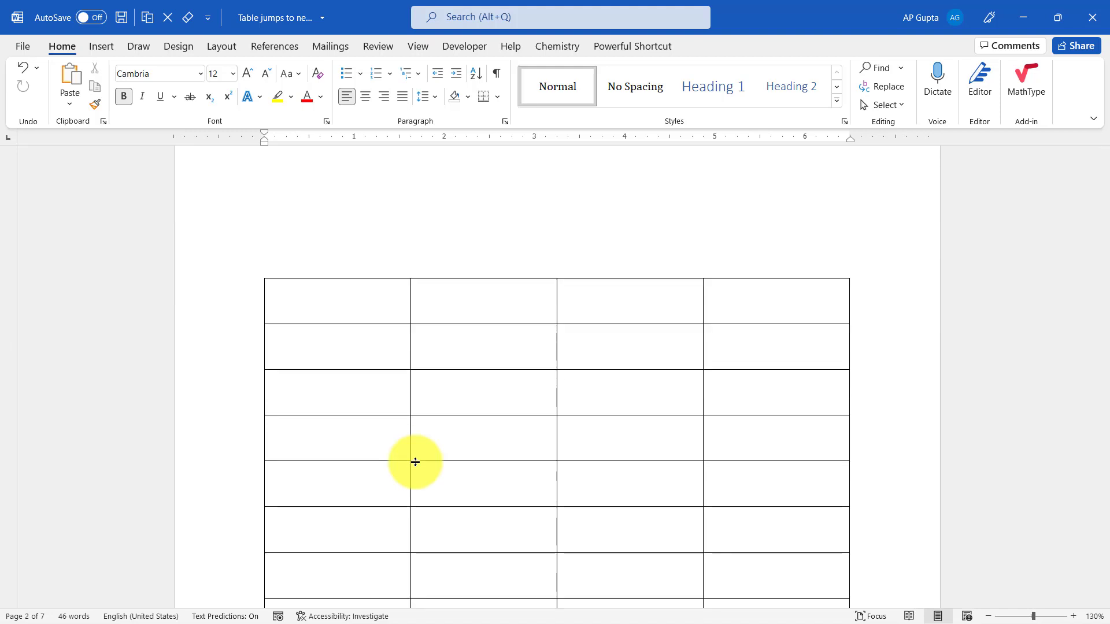
scroll(415, 461, "up", 10)
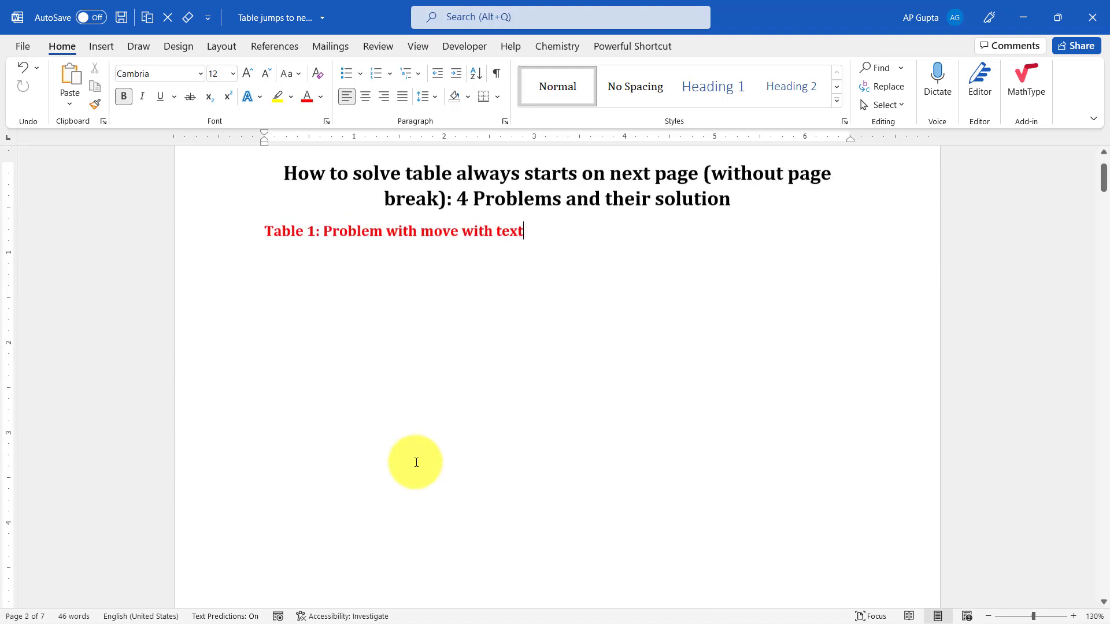
scroll(421, 360, "down", 3)
scroll(421, 359, "up", 3)
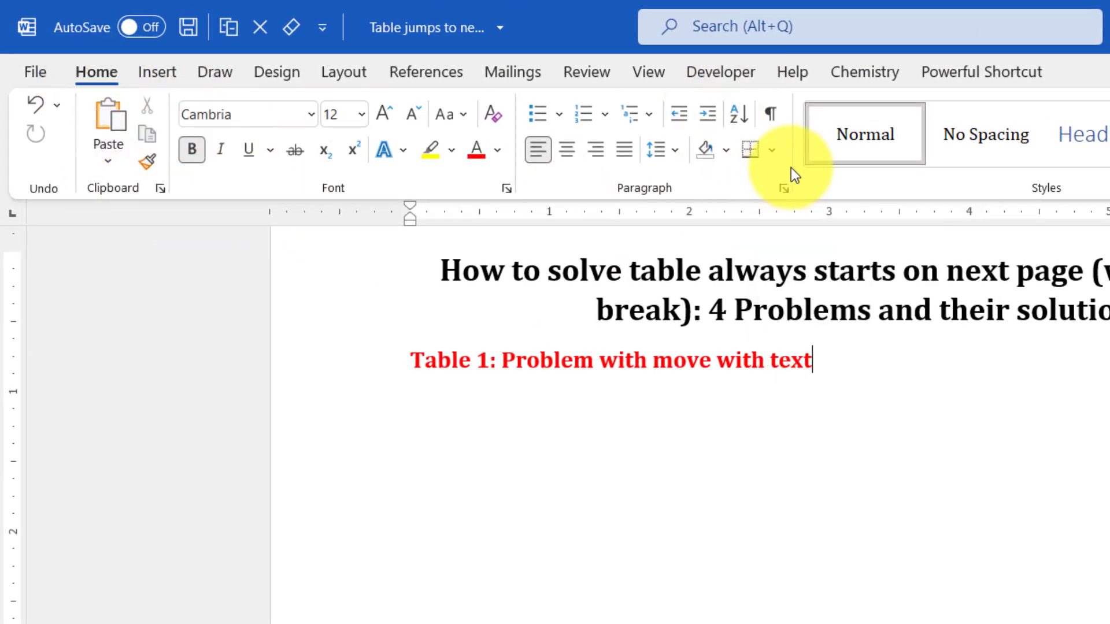
Step: Show formatting marks and delete the four empty paragraphs below the Table 1 caption
left_click(770, 111)
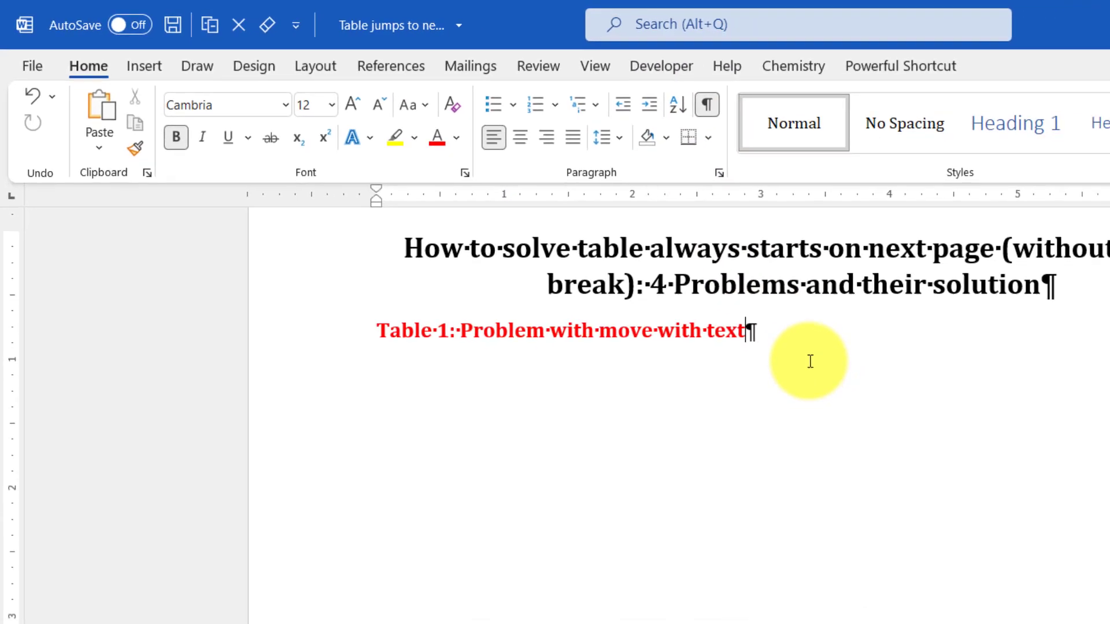
key("ctrl+Left")
key("ctrl+Left")
key("ctrl+Left")
key("ctrl+Left")
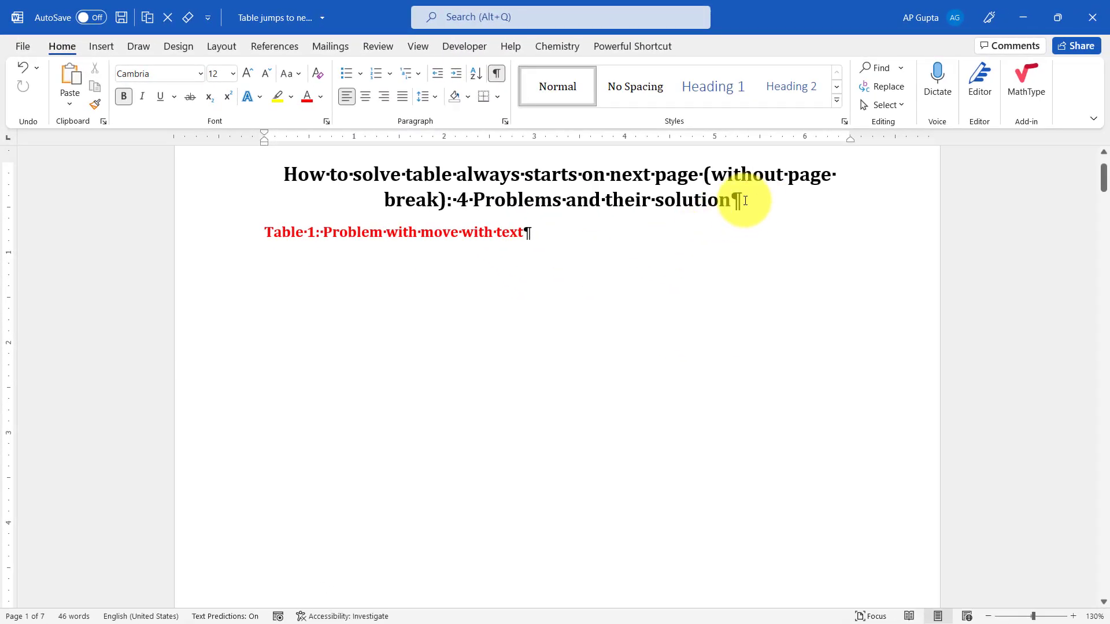
left_click(539, 232)
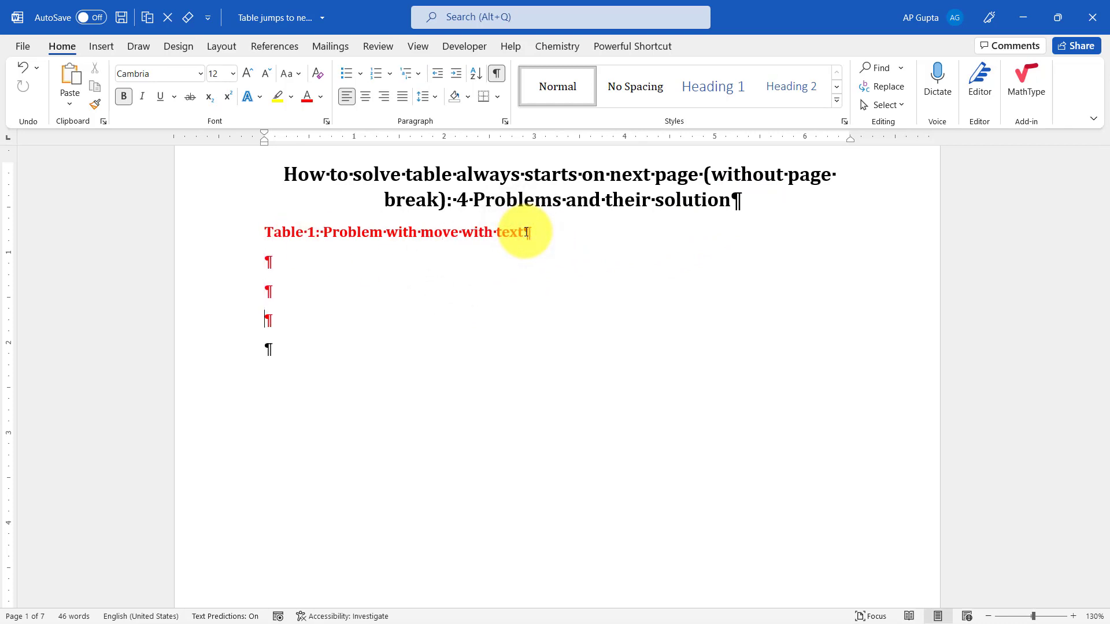
left_click_drag(265, 257, 287, 371)
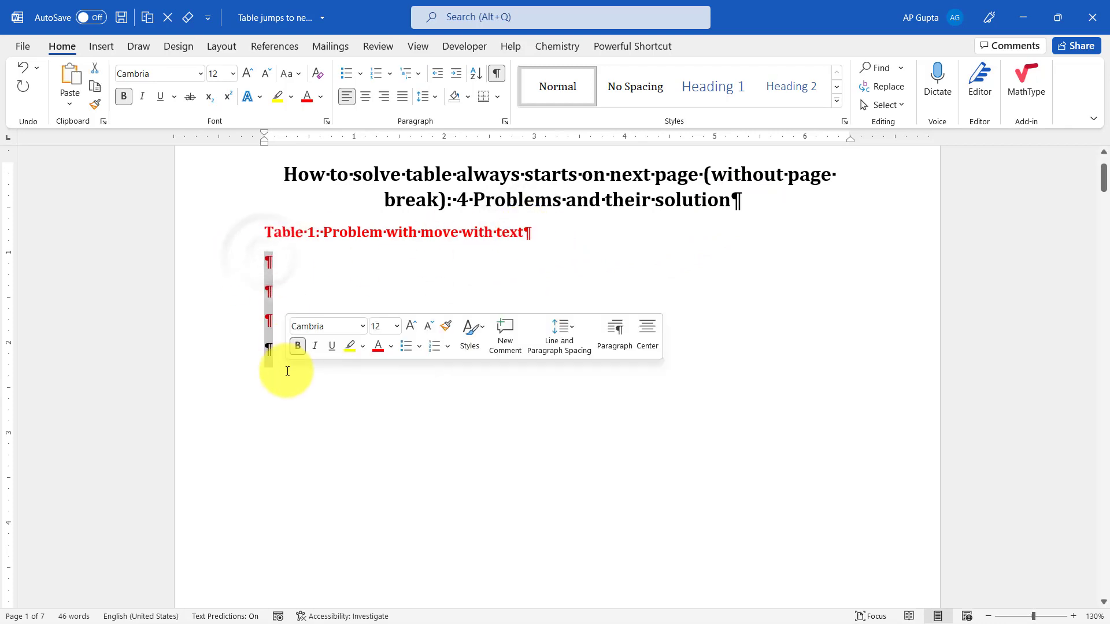
key("Delete")
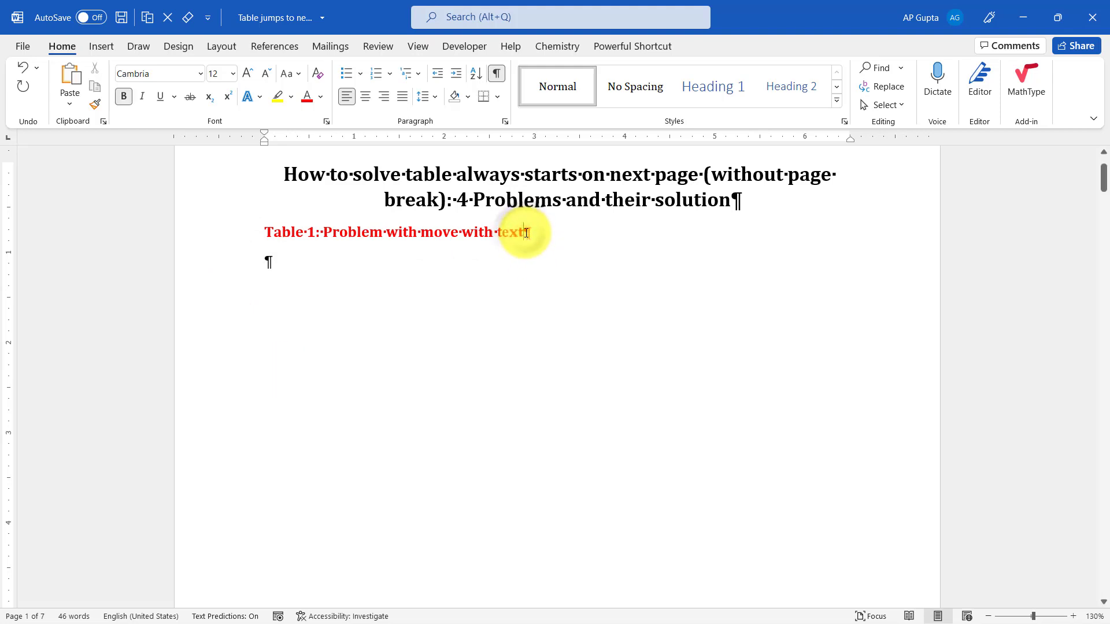
Step: Place the insertion point in the table's first cell, then in the red Table 1 caption
scroll(377, 242, "down", 3, "ctrl")
scroll(374, 416, "down", 5)
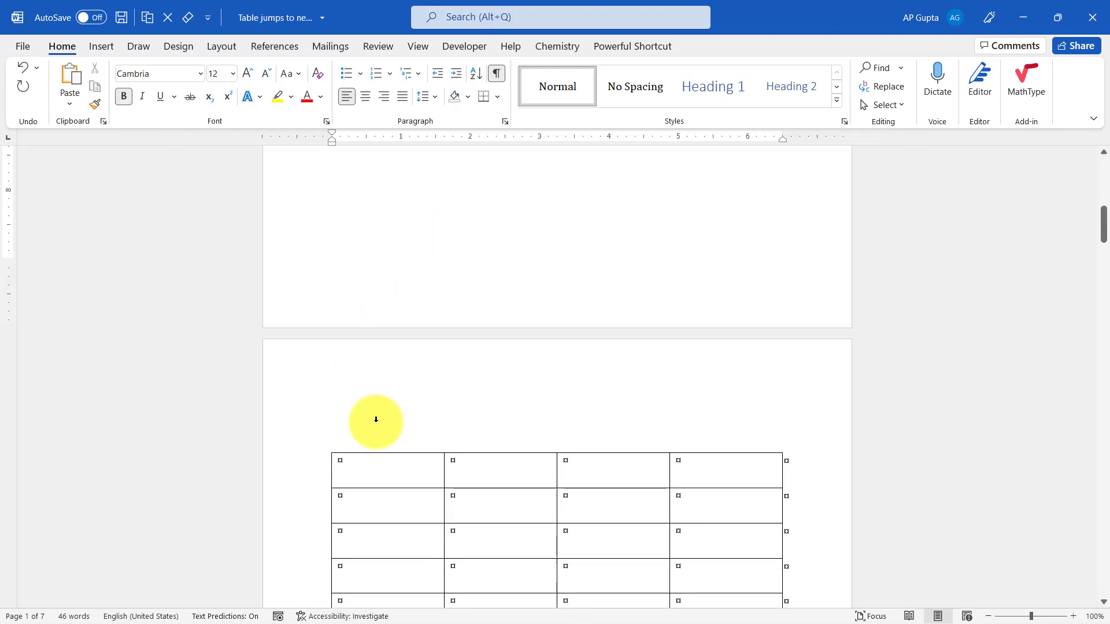
left_click(362, 473)
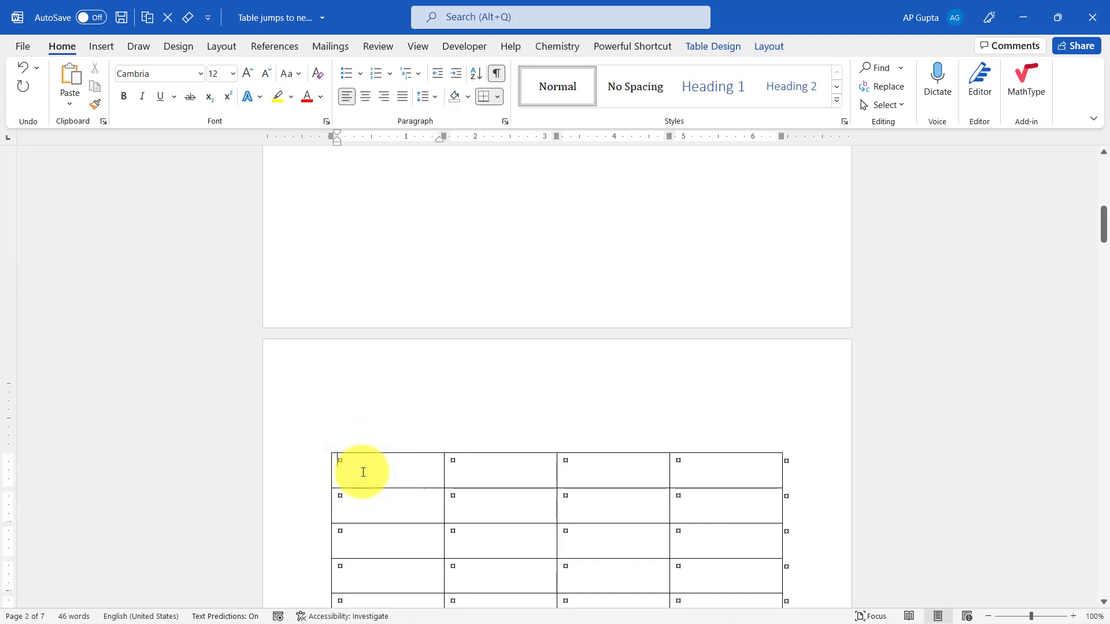
scroll(362, 472, "up", 7)
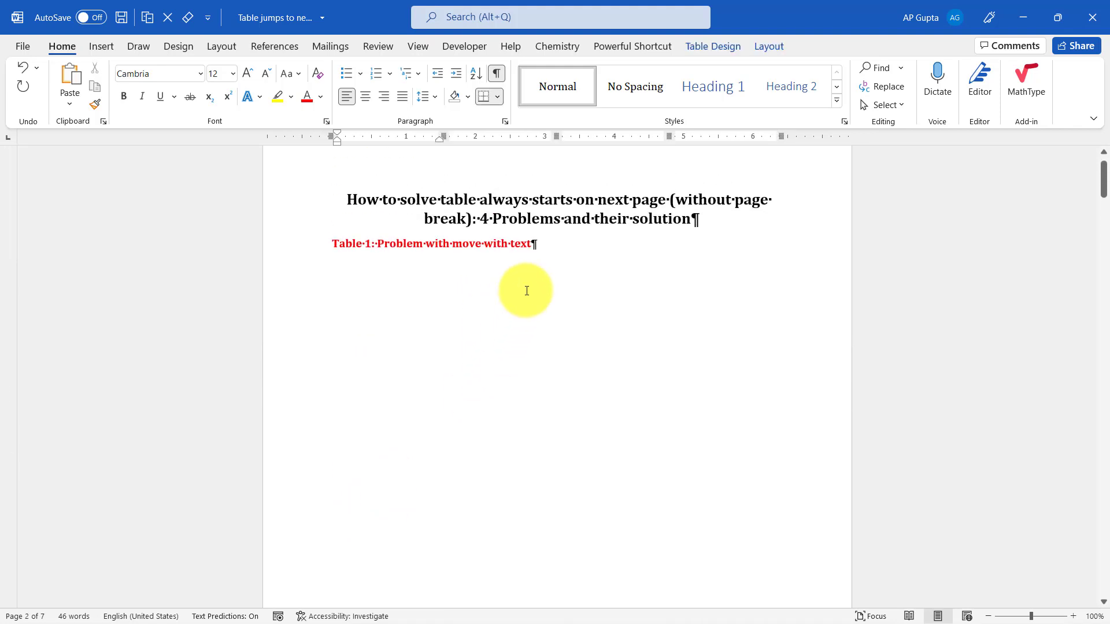
left_click(536, 243)
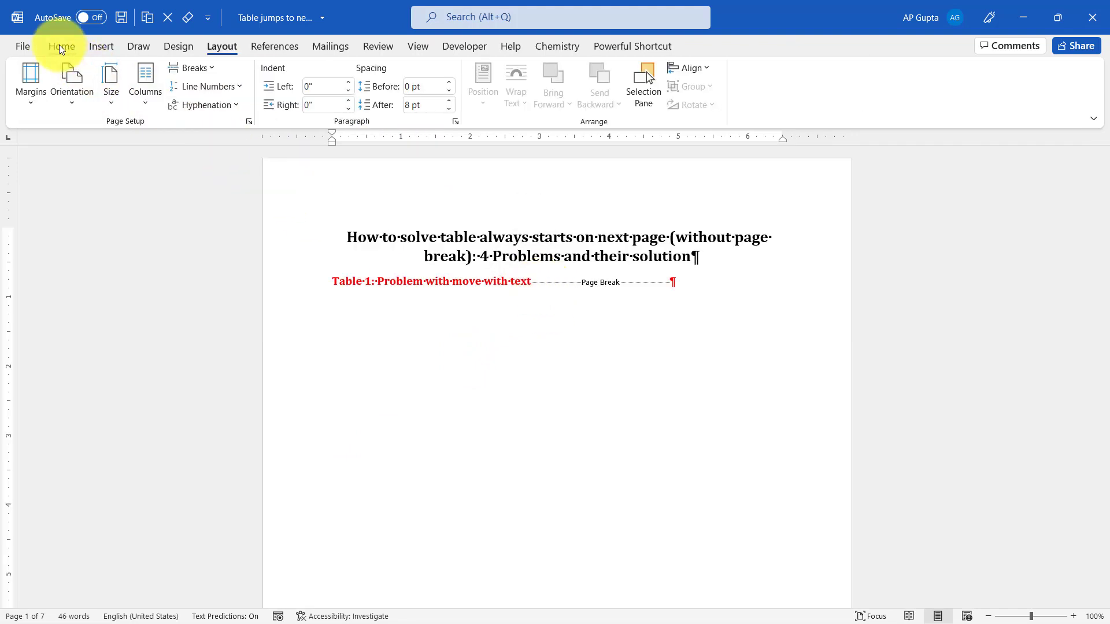
left_click(59, 46)
Step: Delete the break after the Table 1 caption and confirm the table still starts on page 2
left_click(548, 279)
key("Delete")
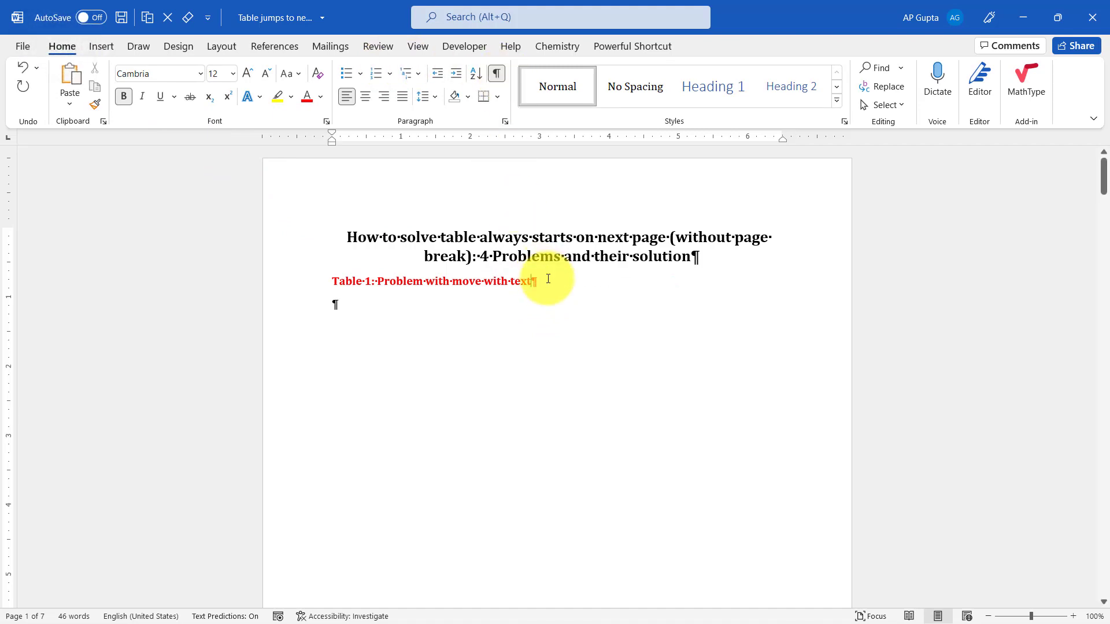
scroll(542, 285, "down", 15)
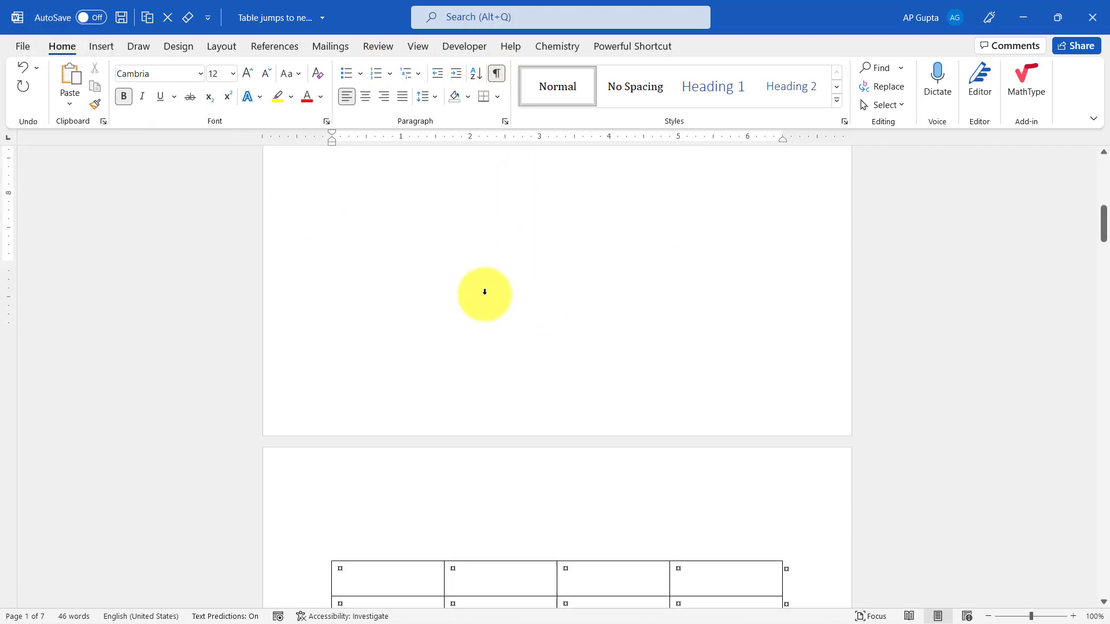
scroll(376, 336, "up", 15)
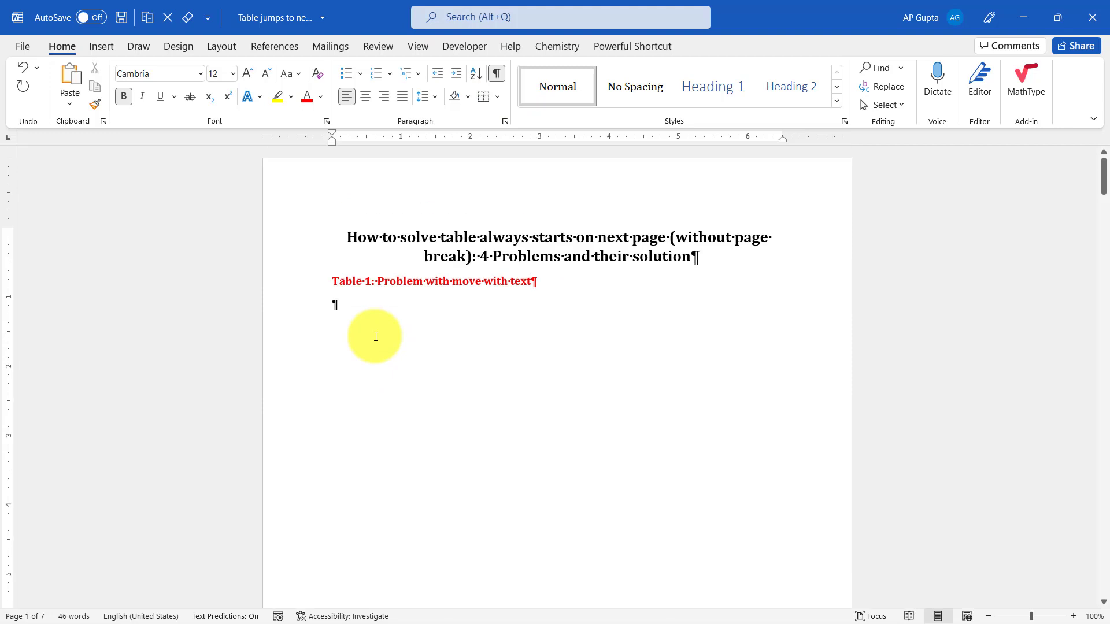
scroll(376, 336, "down", 15)
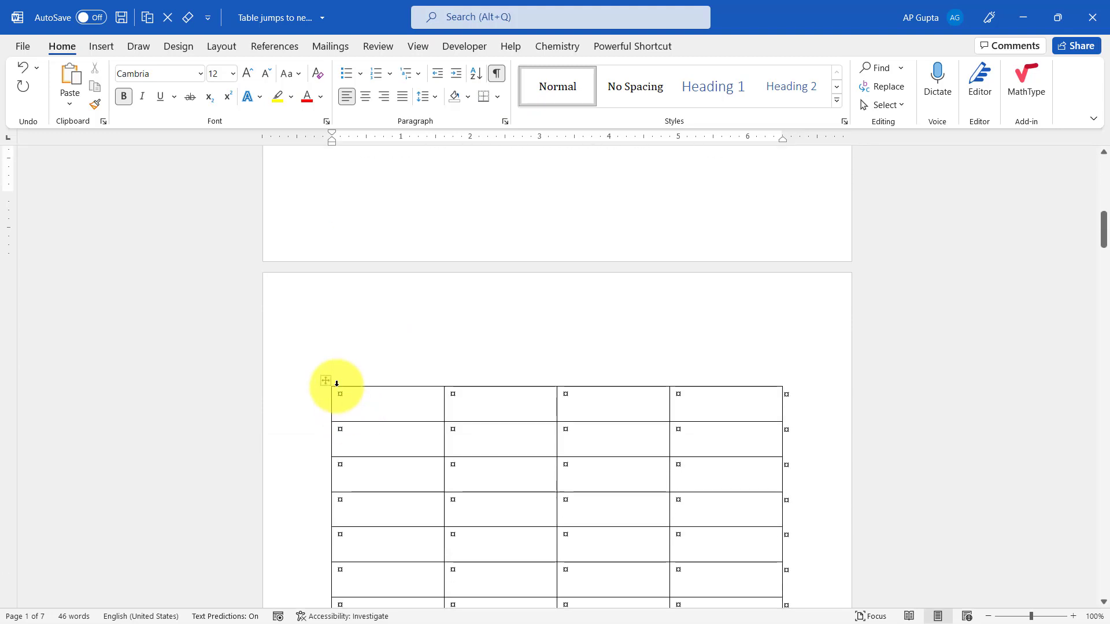
Step: Set the first table's positioning to Move with text, vertical 0" relative to Paragraph
left_click(326, 382)
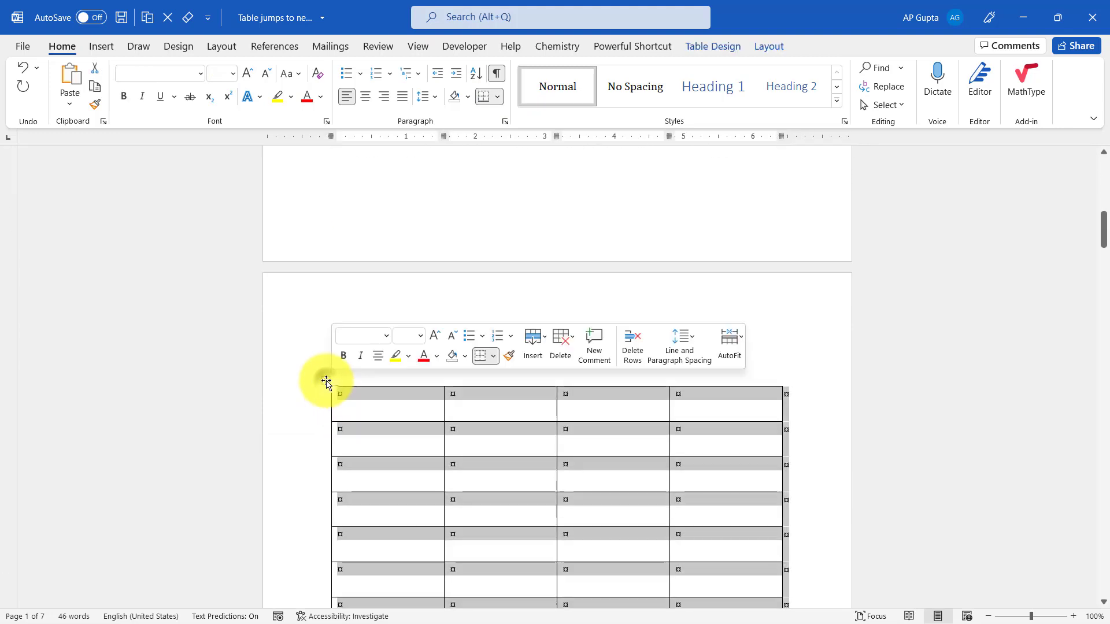
left_click(769, 47)
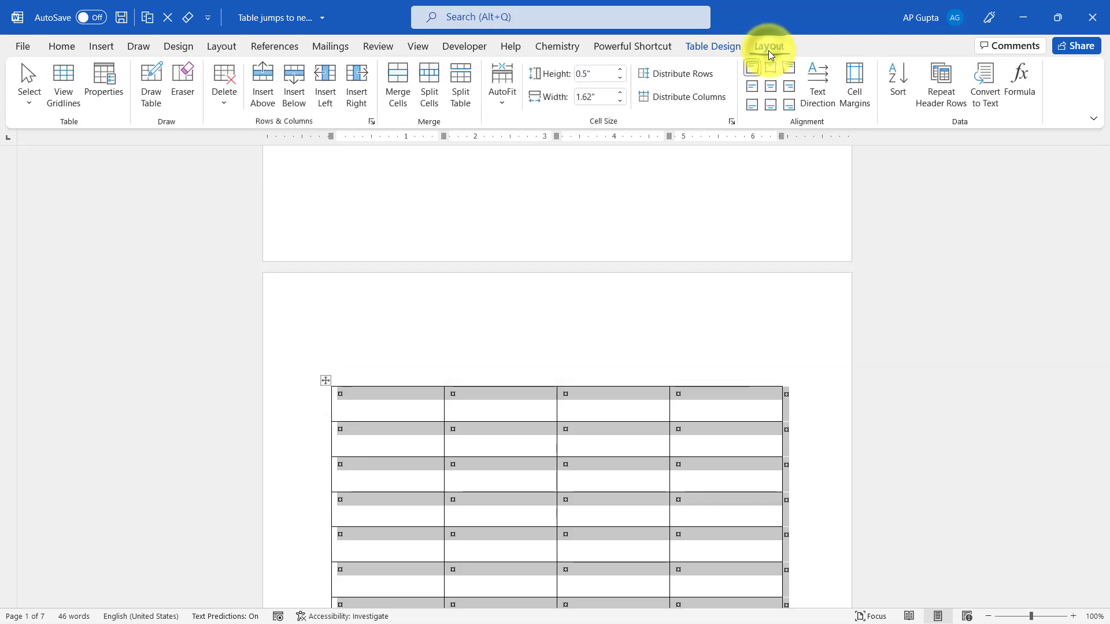
left_click(98, 92)
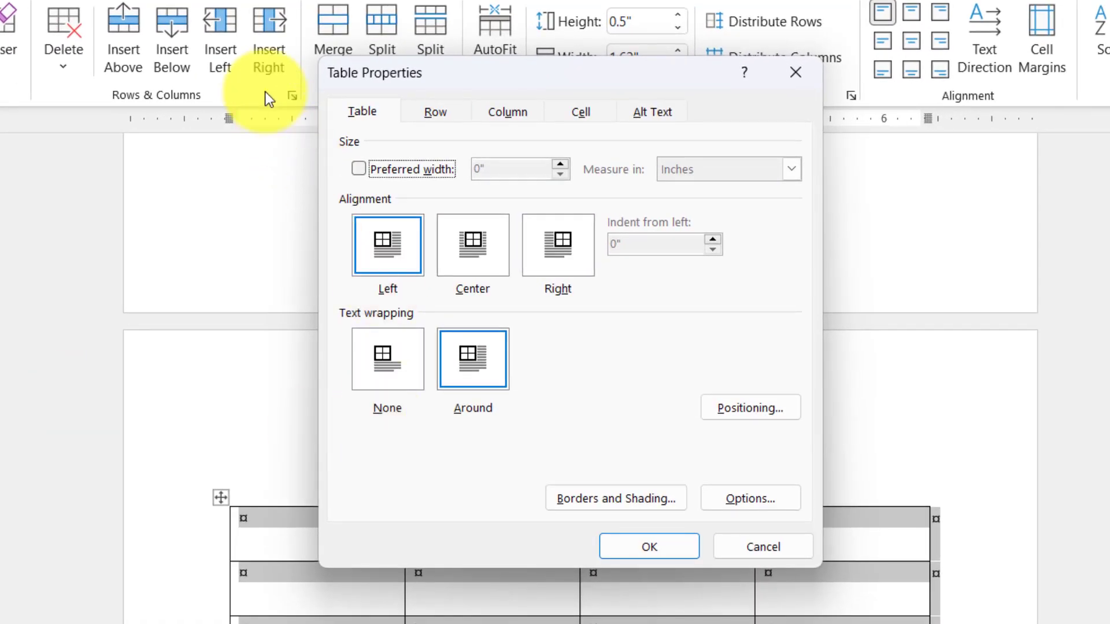
left_click(746, 407)
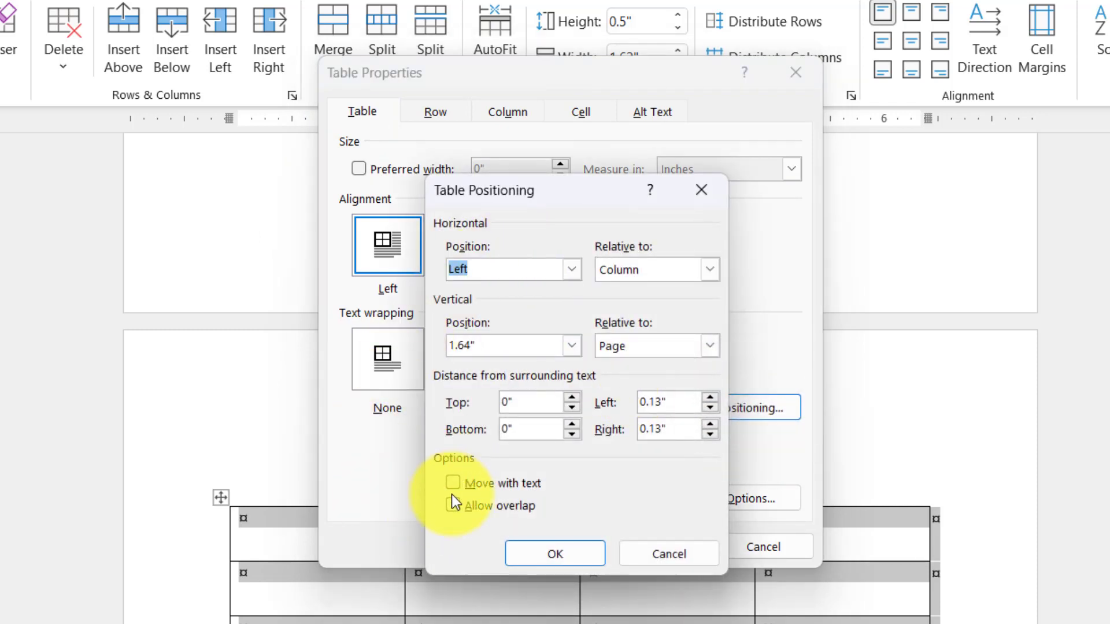
left_click(454, 483)
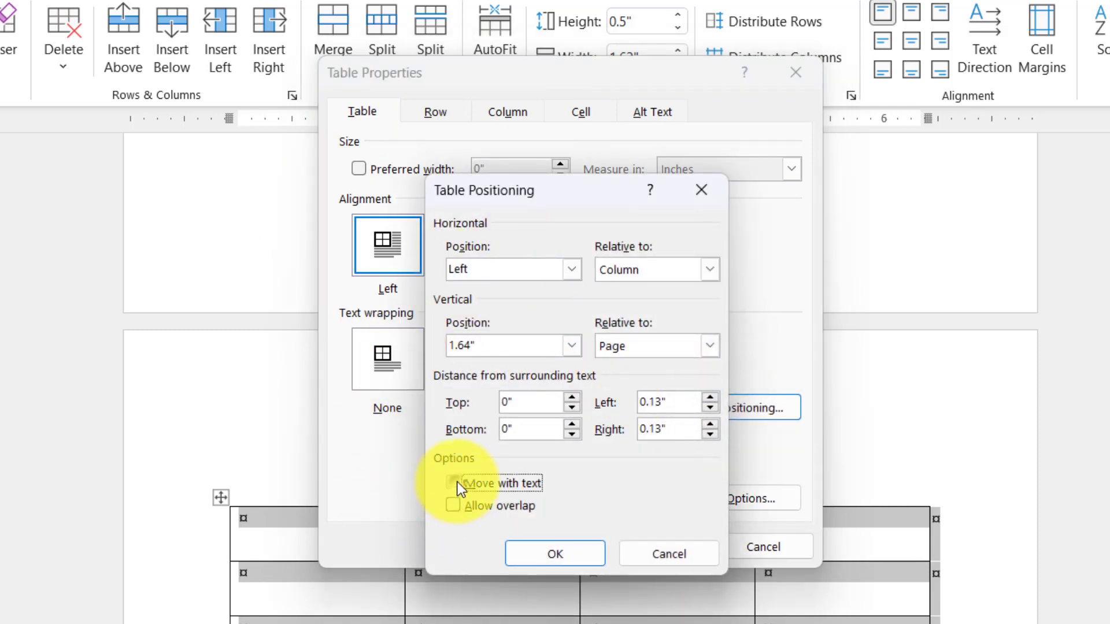
left_click(555, 554)
left_click(632, 552)
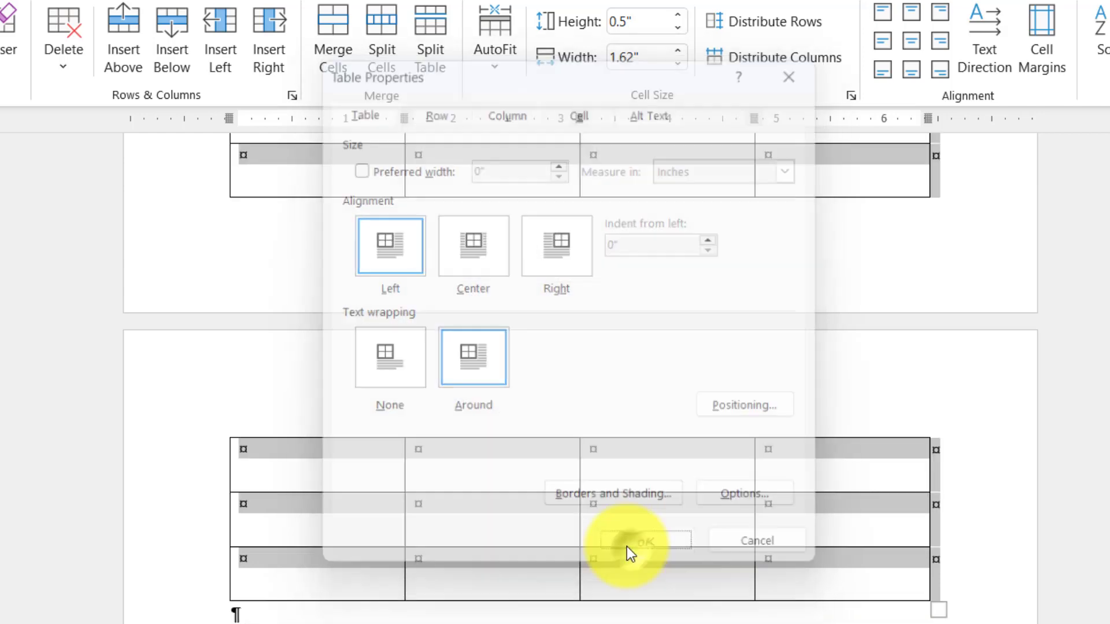
Step: Delete the empty paragraph after the Table 1 caption so the table sits right beneath it
scroll(397, 550, "up", 8)
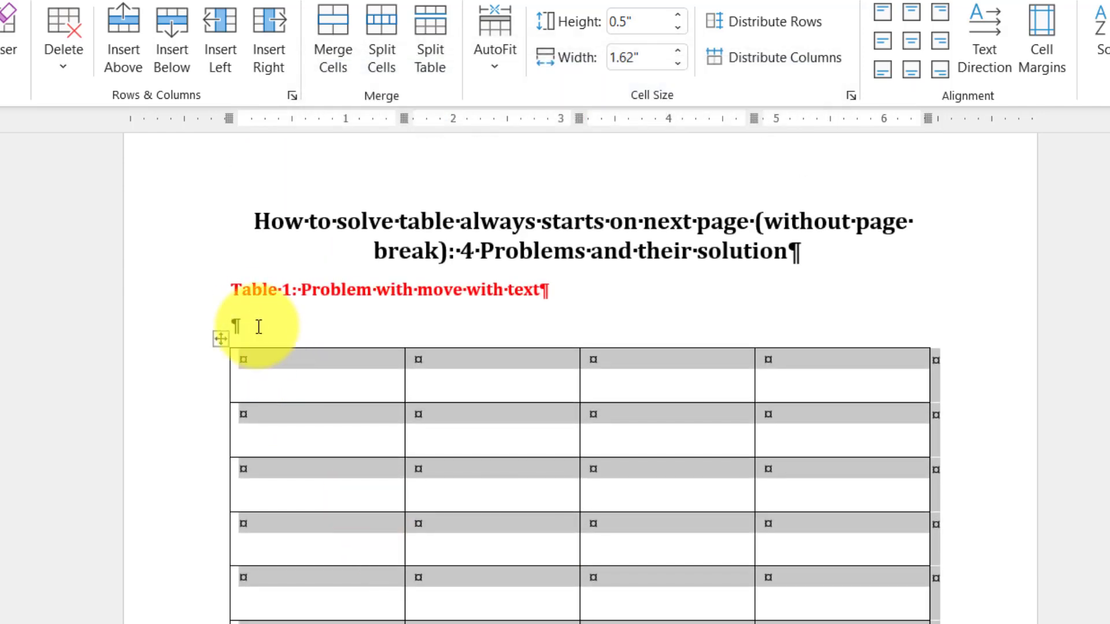
left_click(237, 325)
left_click(541, 290)
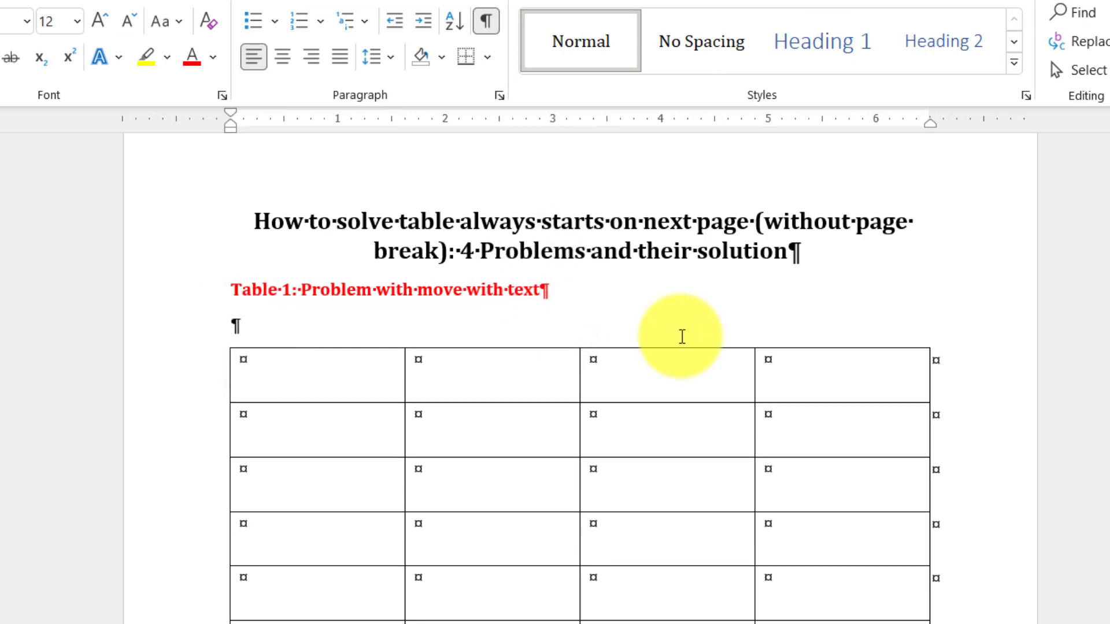
key("Delete")
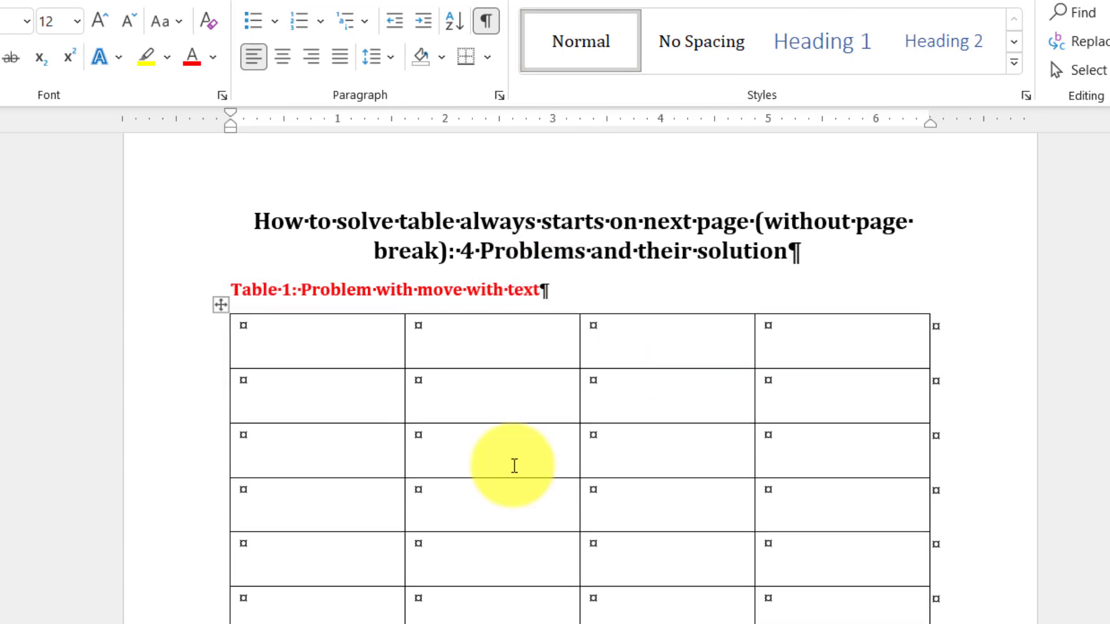
scroll(513, 466, "down", 3)
scroll(514, 466, "down", 5)
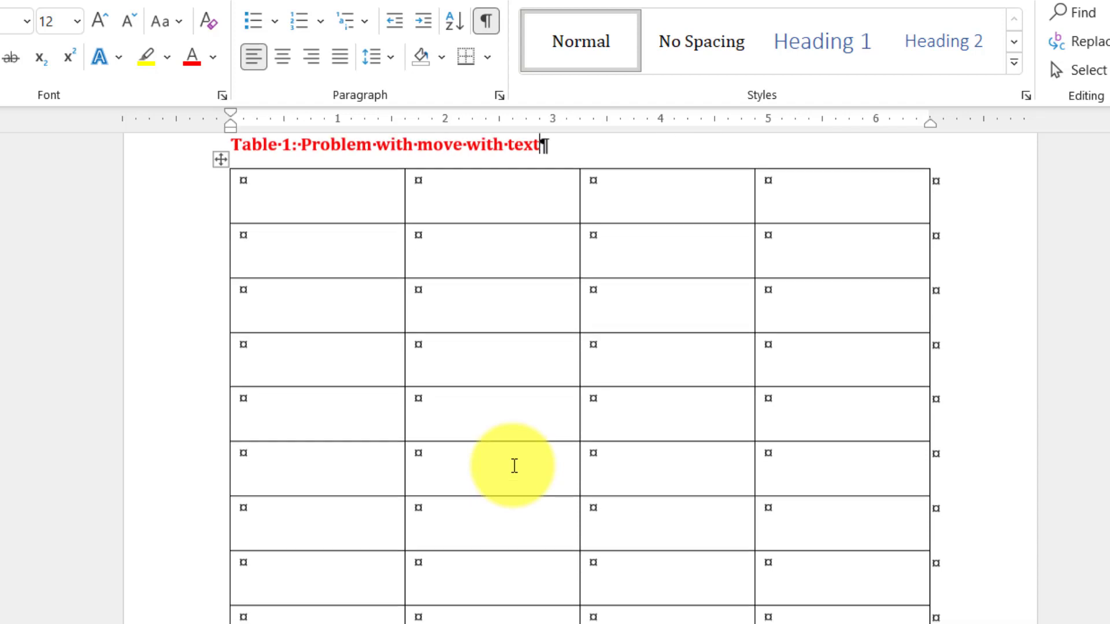
scroll(514, 466, "down", 10)
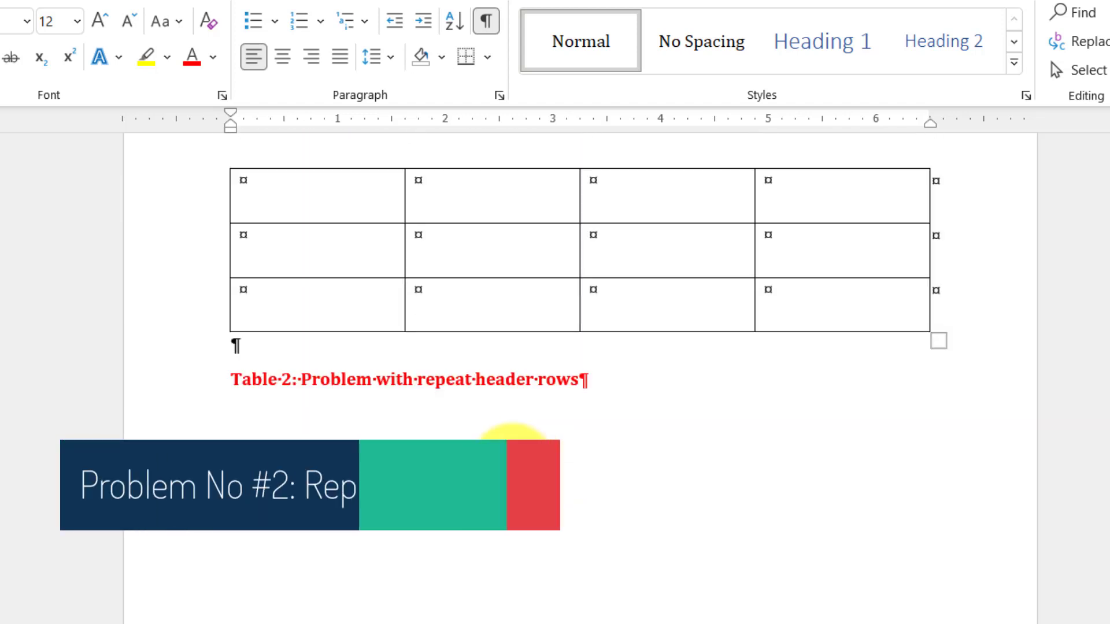
scroll(515, 466, "down", 3)
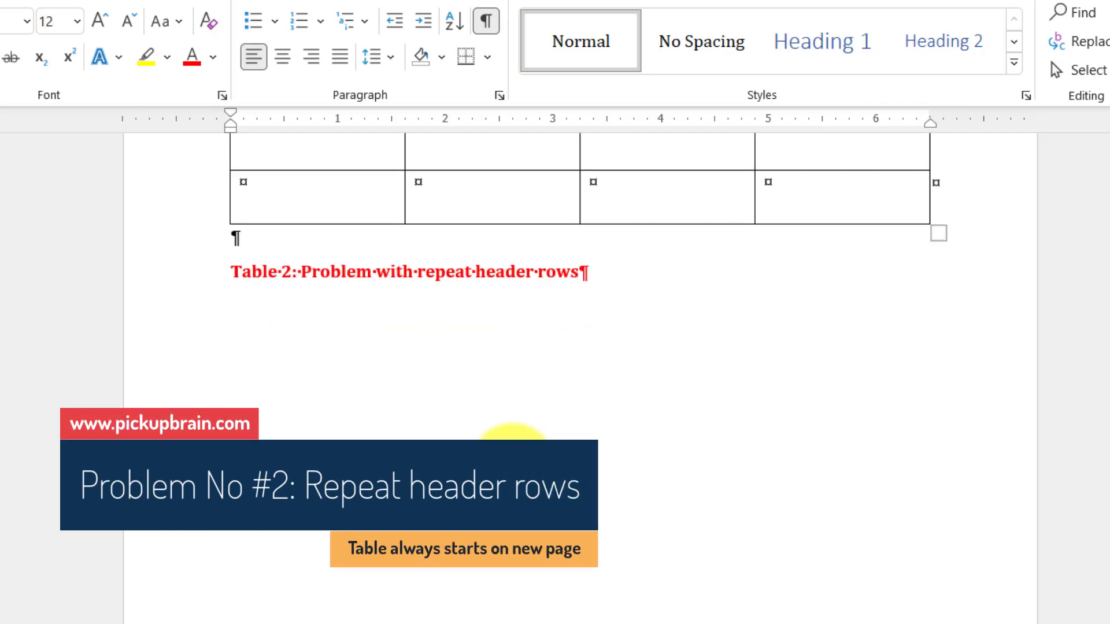
scroll(514, 457, "down", 4)
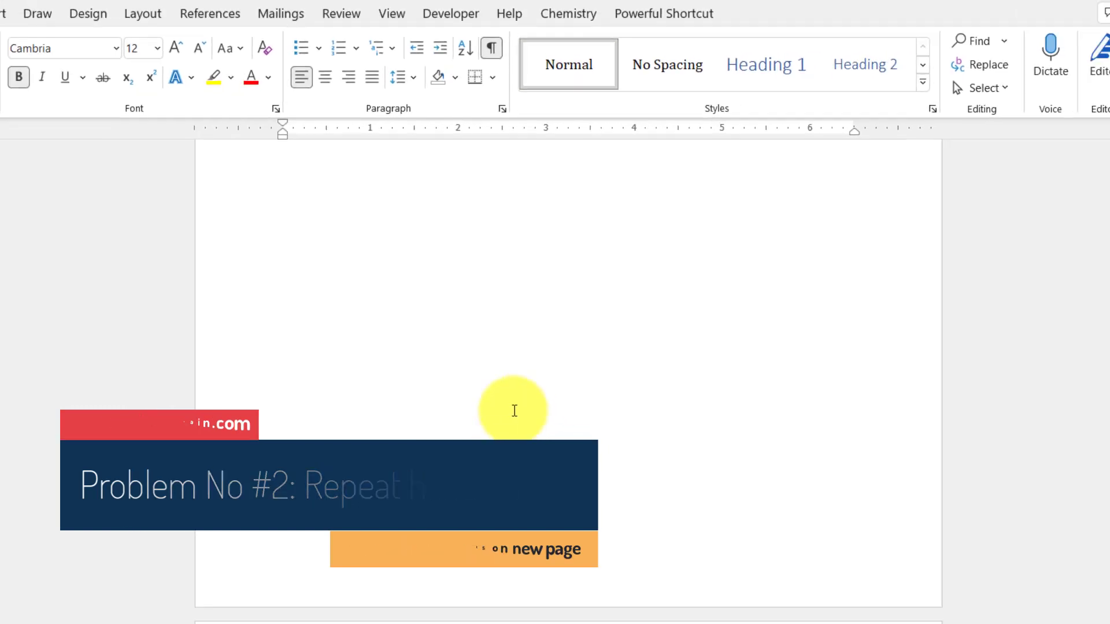
scroll(514, 416, "down", 3)
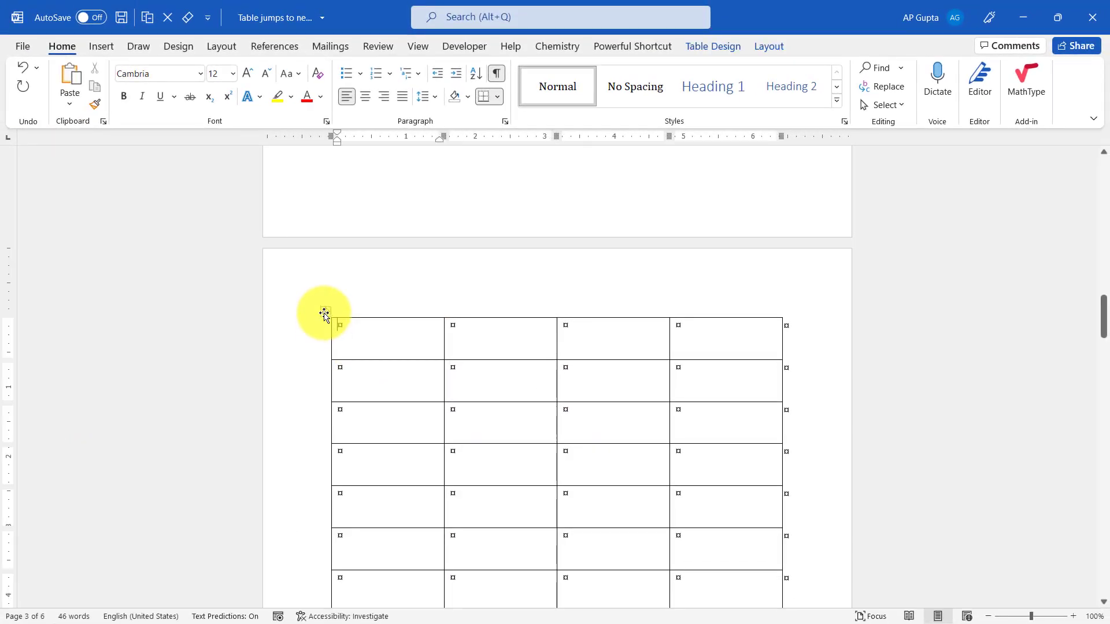
Step: Turn off Repeat Header Rows for the whole second table
left_click(324, 313)
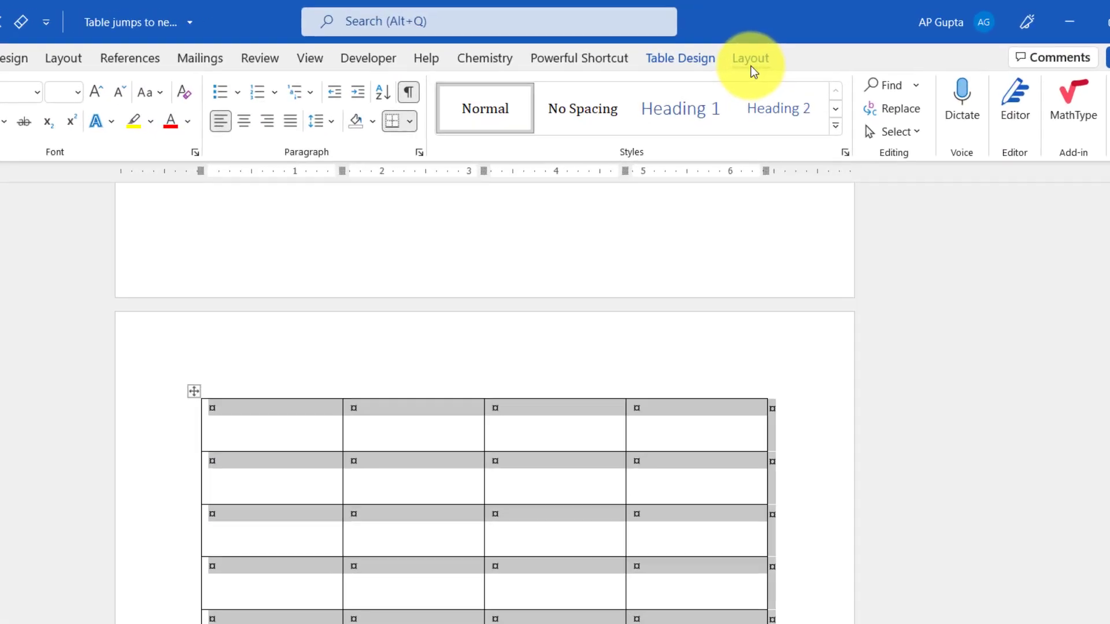
left_click(767, 51)
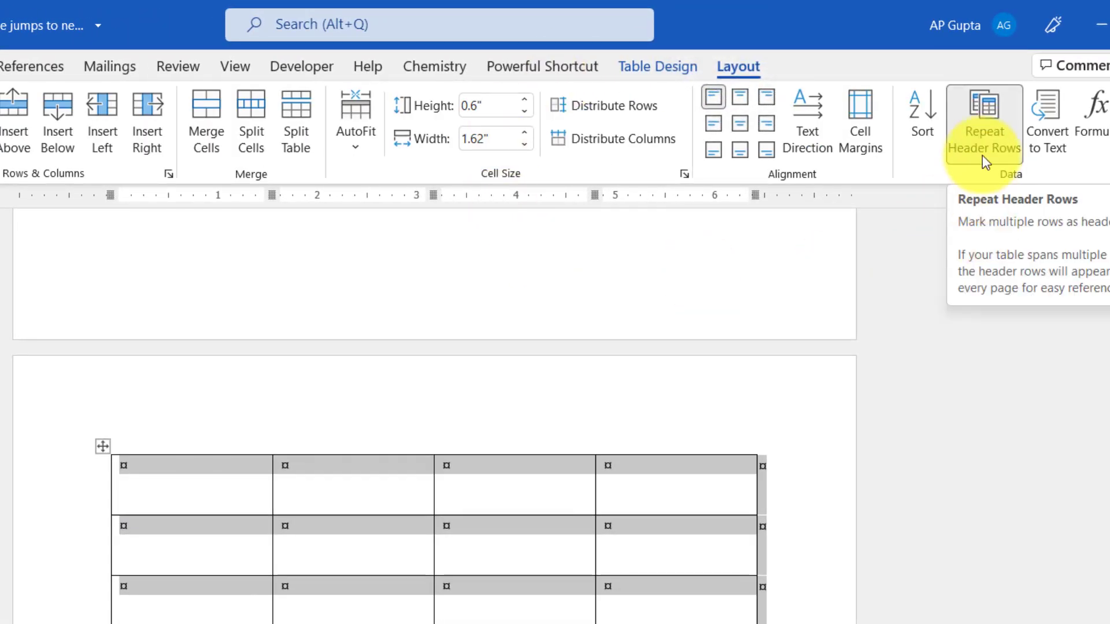
left_click(984, 147)
scroll(567, 445, "down", 4)
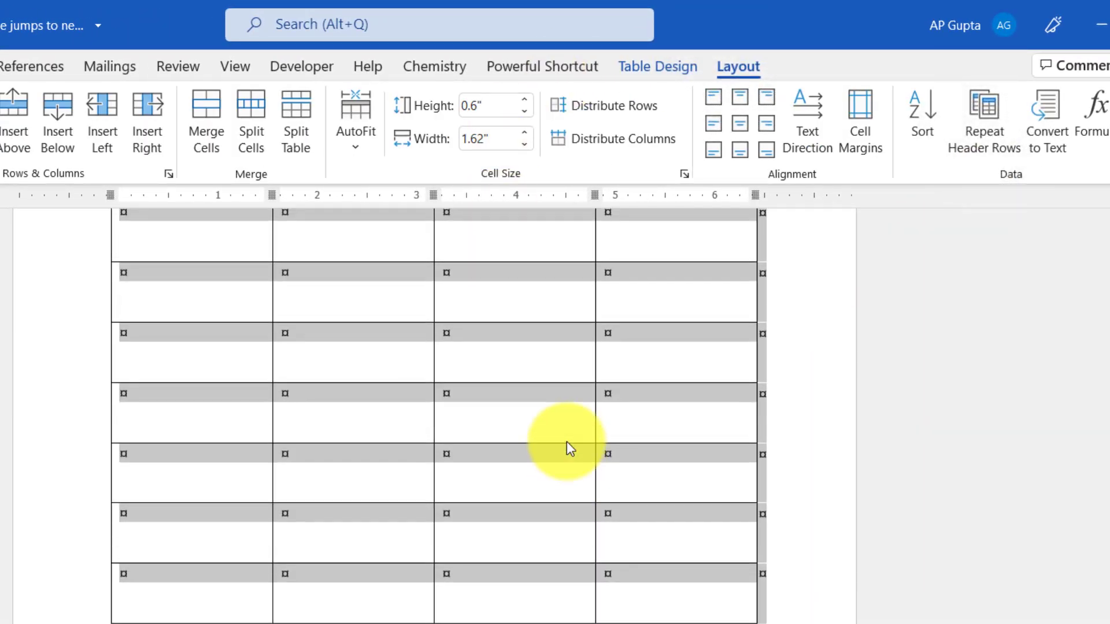
scroll(566, 445, "up", 4)
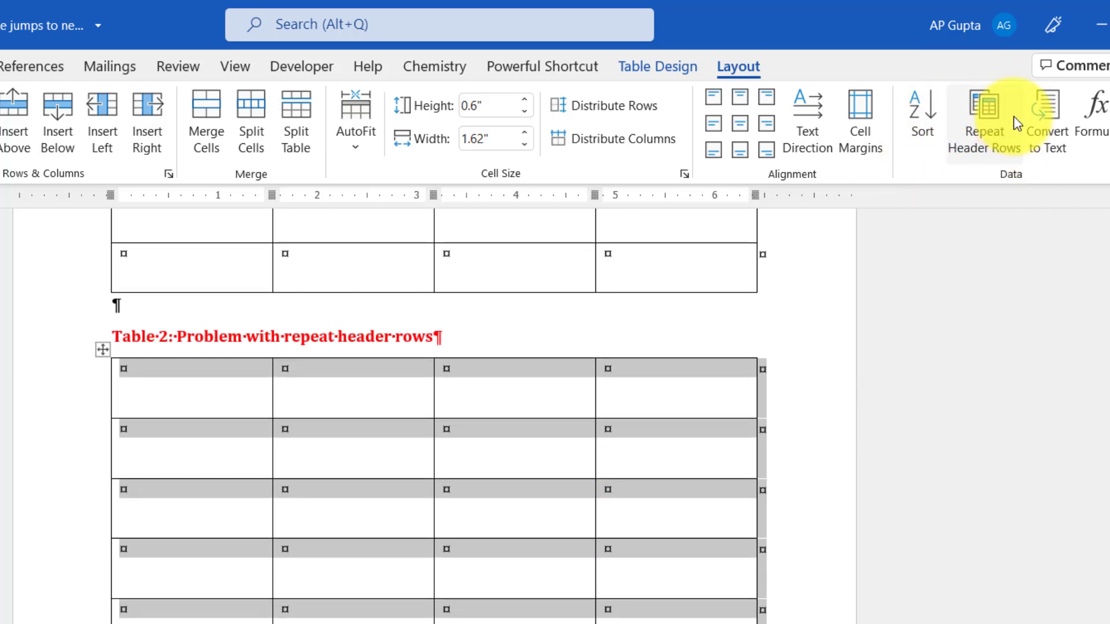
left_click(227, 403)
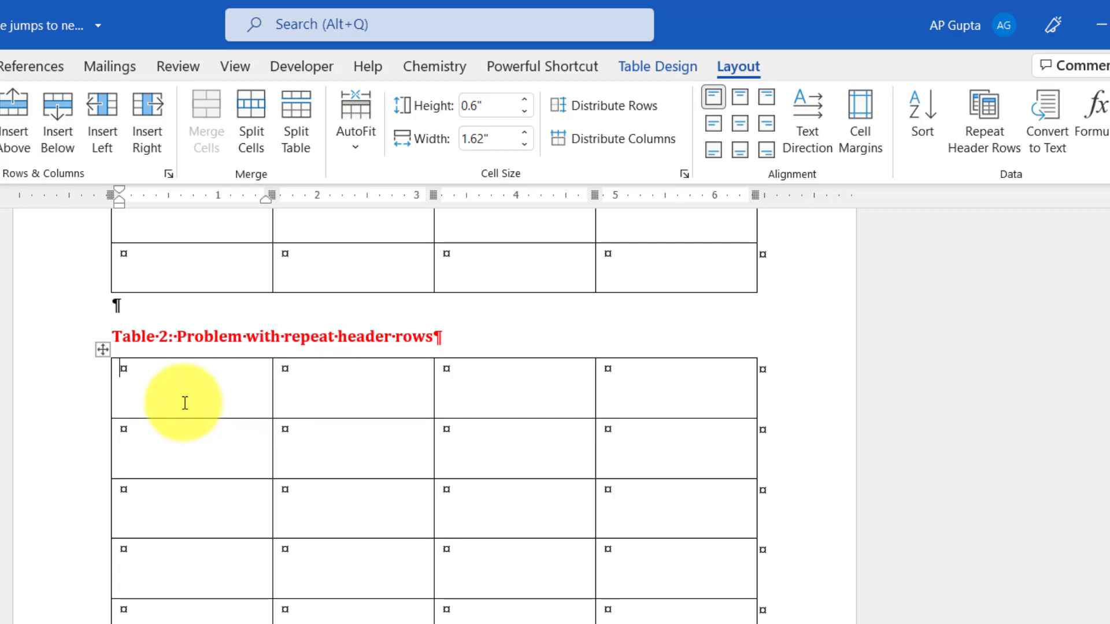
Step: Type 'Header rows' in table 2's first cell and make that first row repeat
left_click_drag(181, 404, 639, 411)
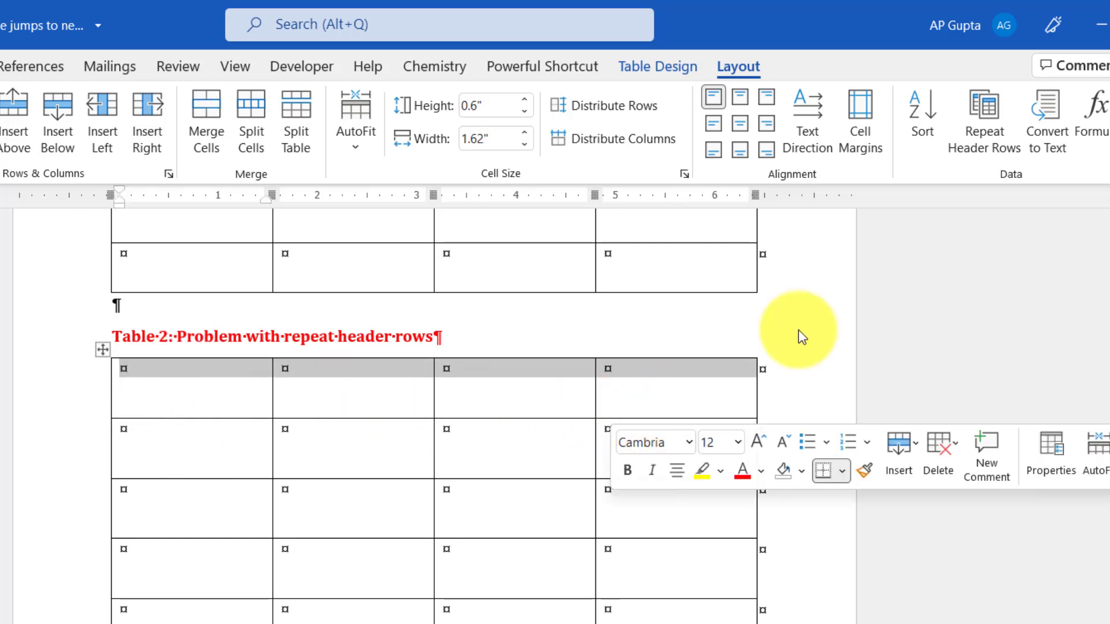
left_click(169, 372)
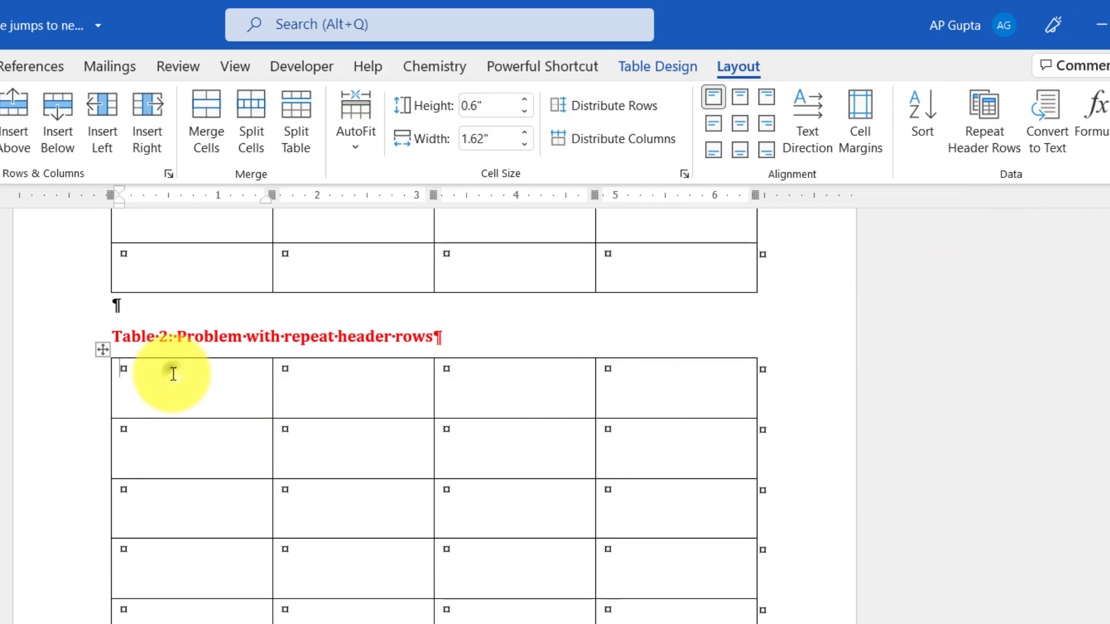
type("Header rows")
left_click_drag(168, 372, 643, 394)
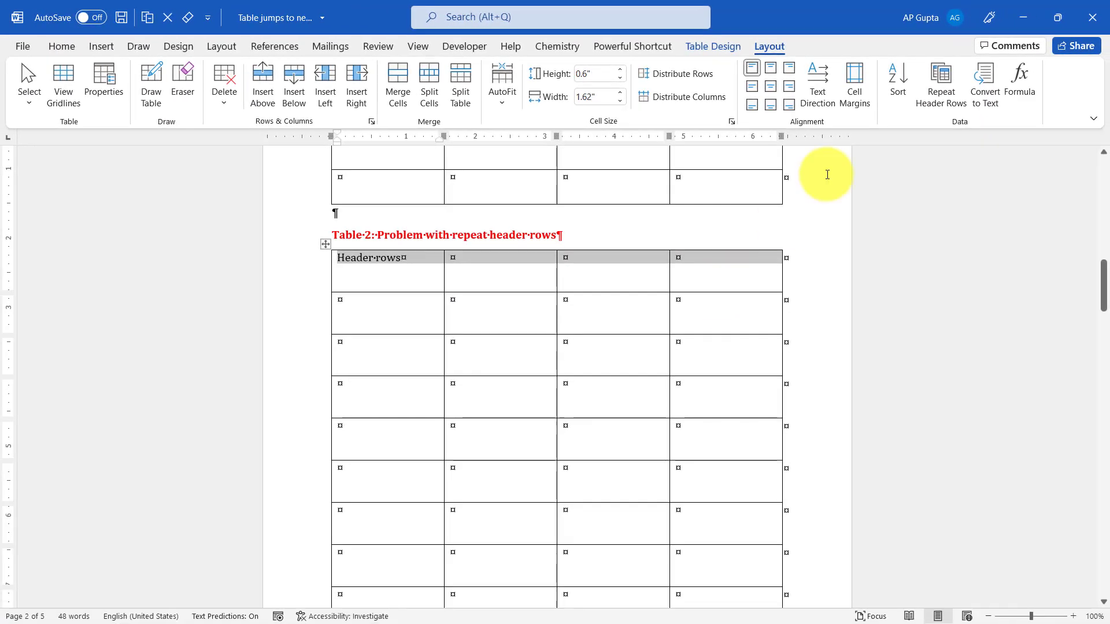
left_click(941, 109)
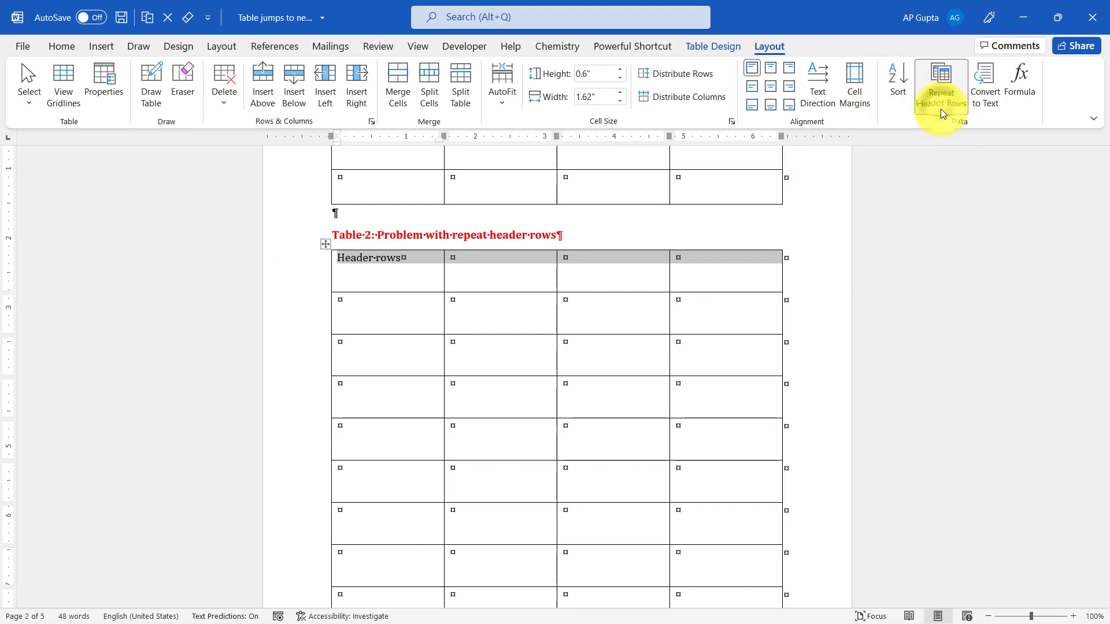
scroll(614, 283, "down", 5)
scroll(614, 283, "down", 3)
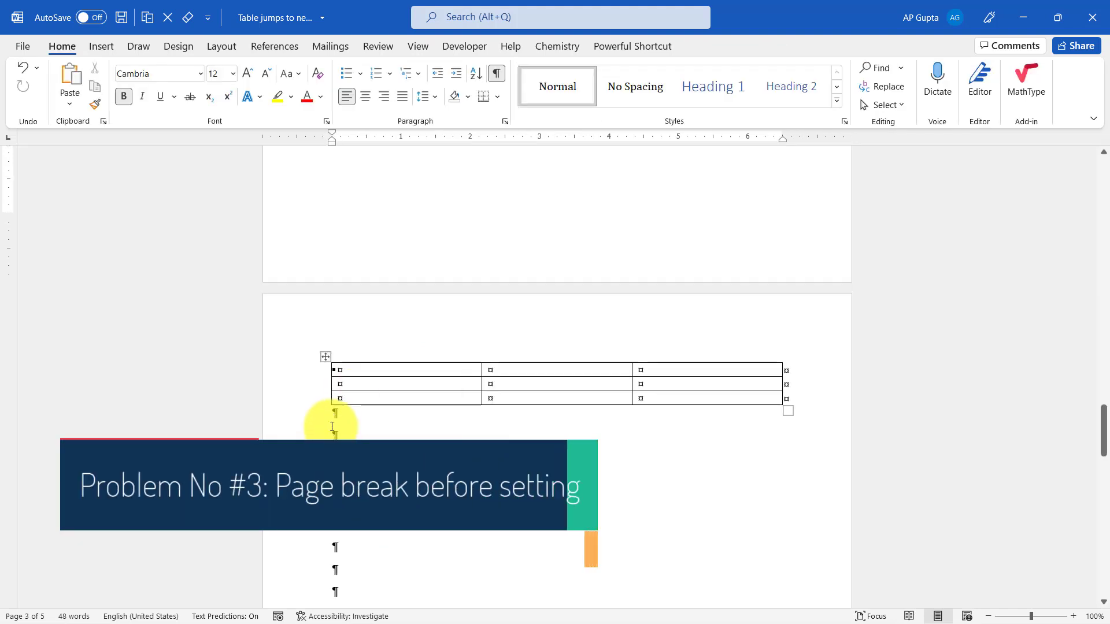
Step: Scroll down to the Table 3 example whose table starts on page 4
left_click(332, 582)
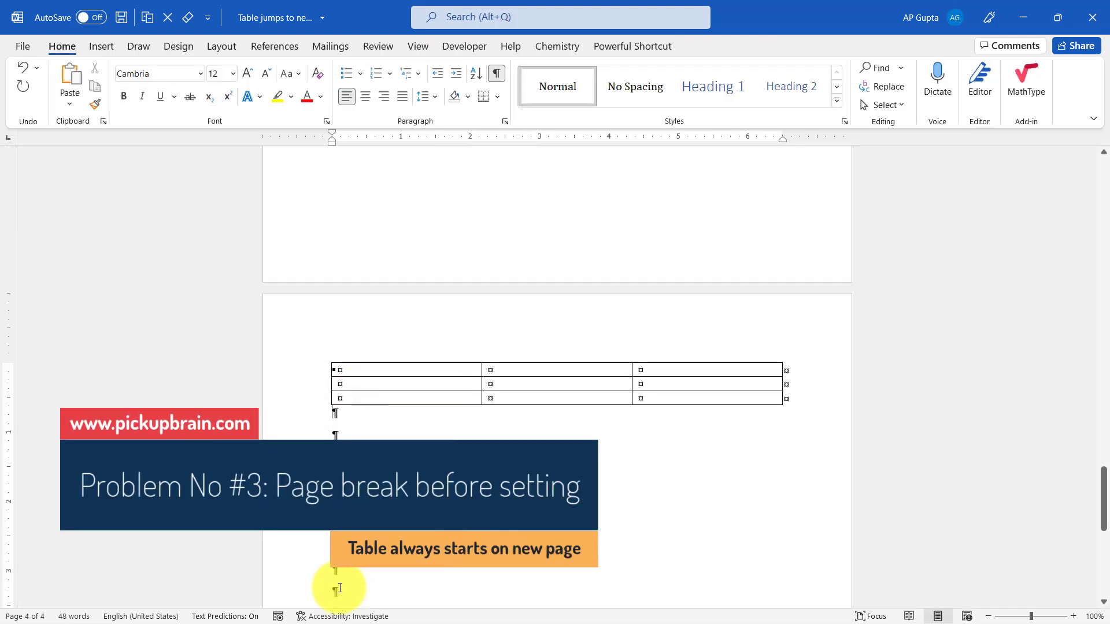
scroll(340, 588, "up", 8)
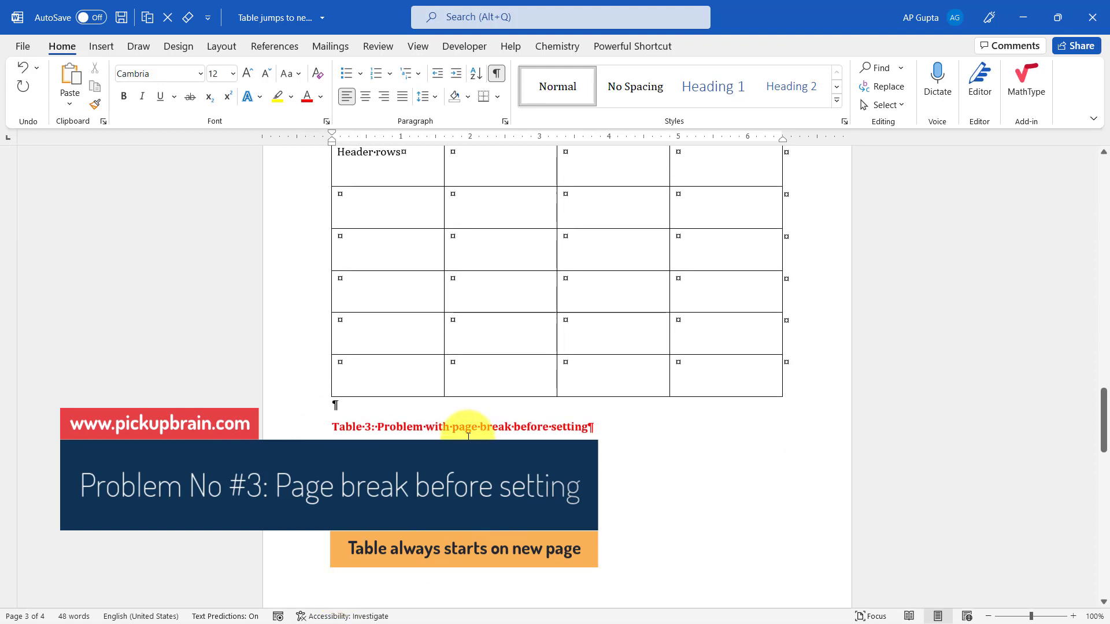
scroll(440, 405, "down", 3)
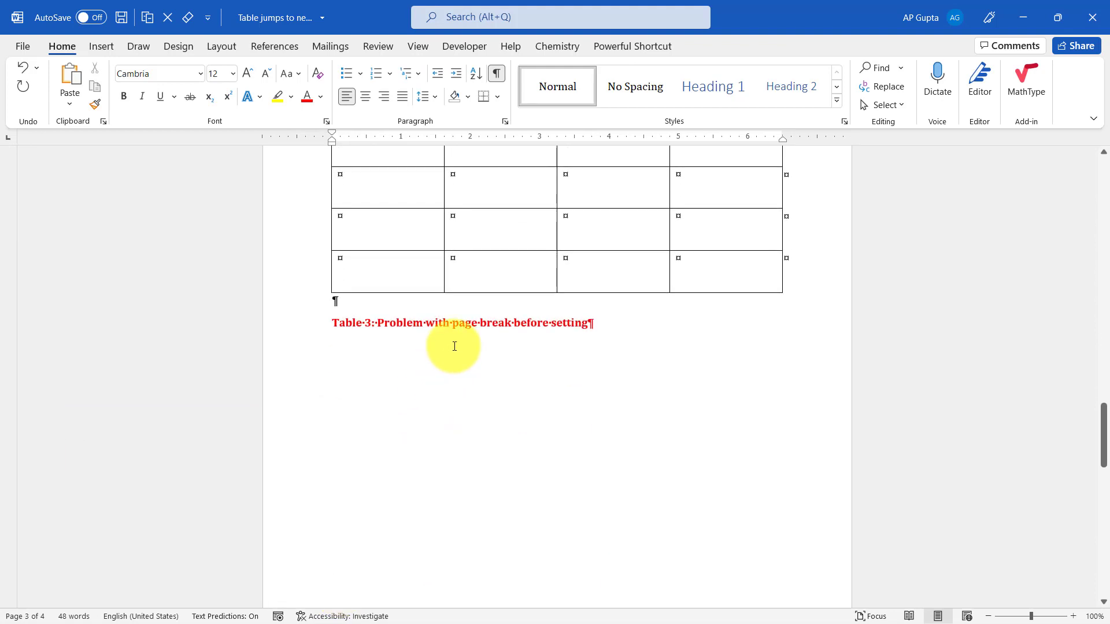
scroll(454, 347, "down", 3)
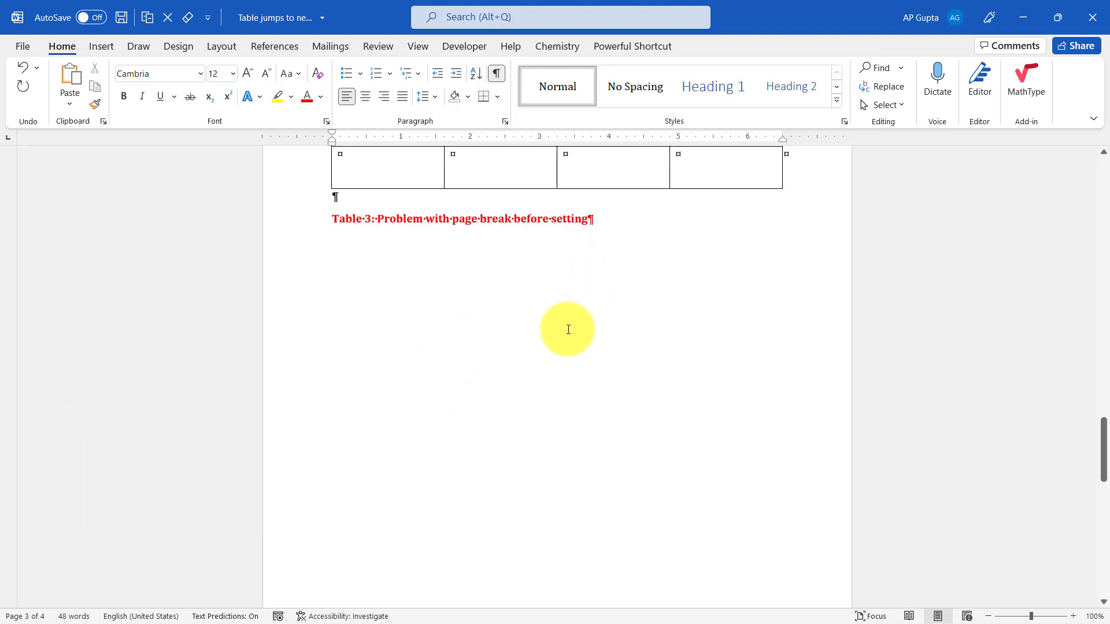
scroll(573, 274, "down", 5)
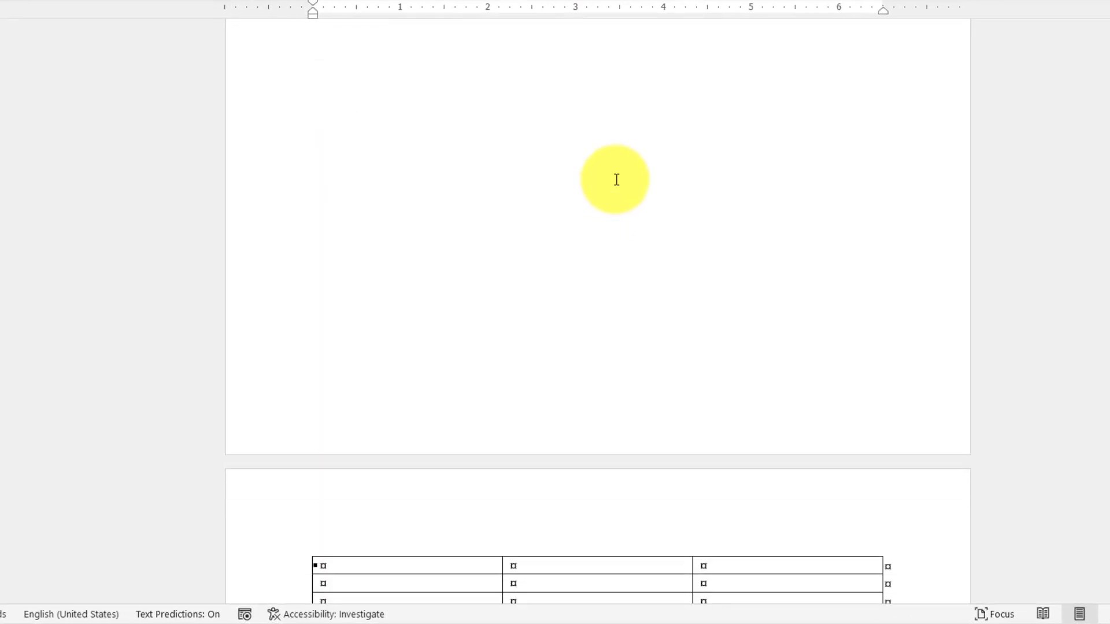
scroll(616, 180, "down", 2)
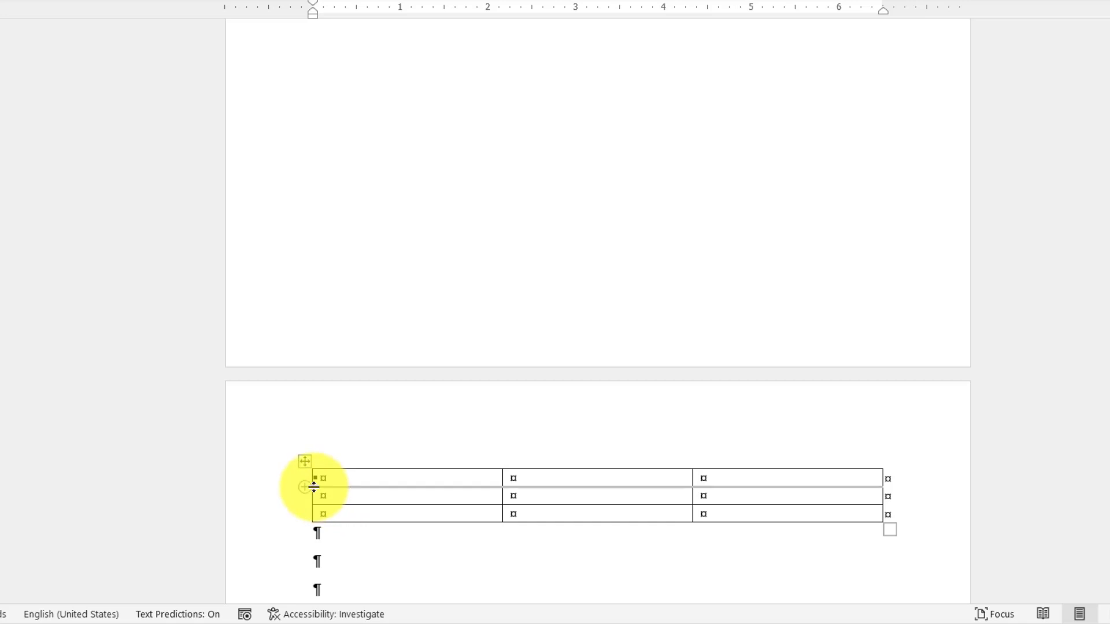
scroll(377, 493, "up", 4)
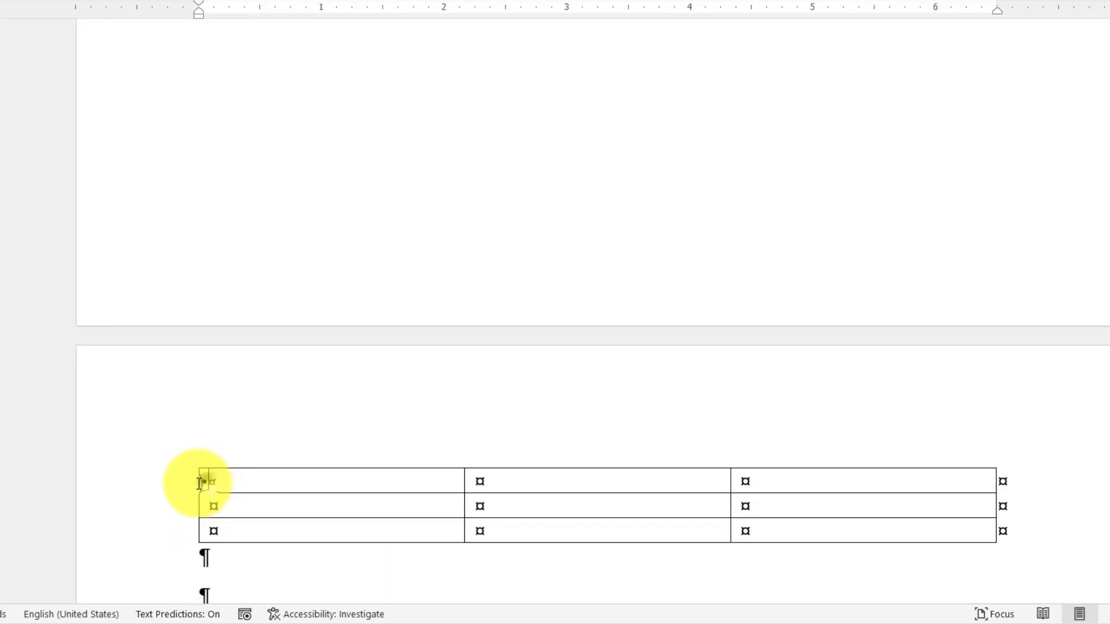
Step: Select the first two rows of the three-row table on page 4
left_click(215, 484)
left_click(201, 485)
scroll(201, 484, "up", 3)
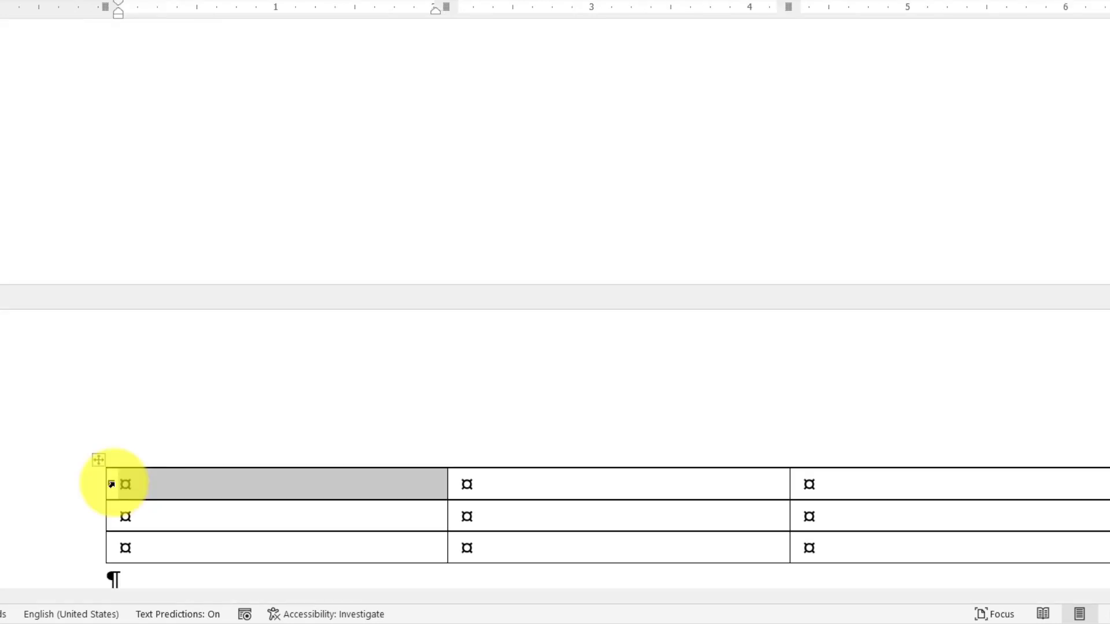
left_click(155, 490)
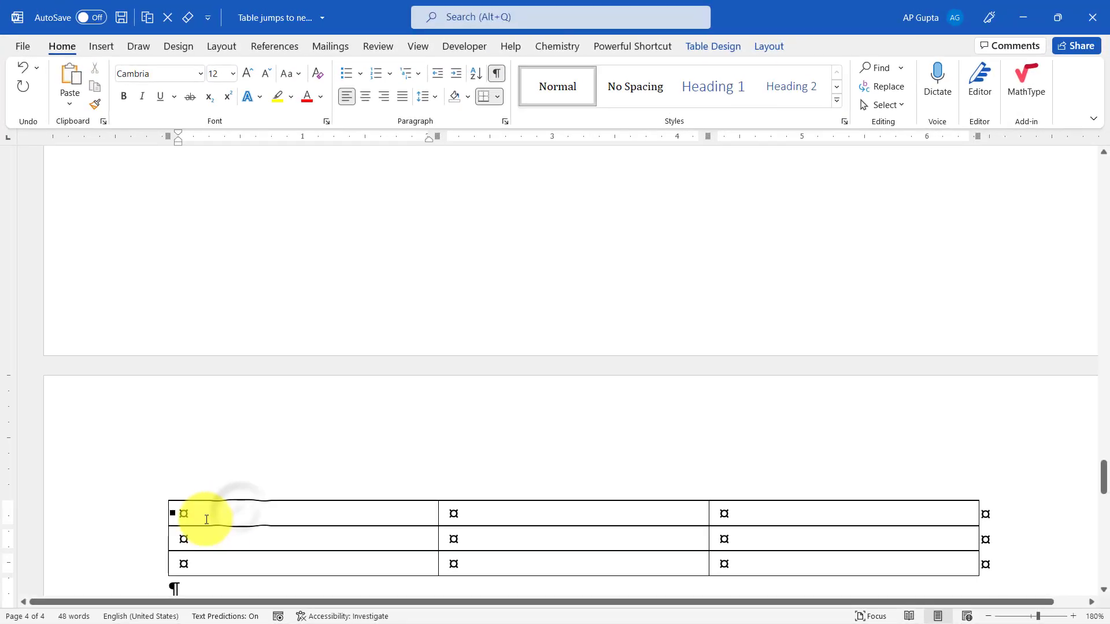
left_click_drag(207, 519, 810, 508)
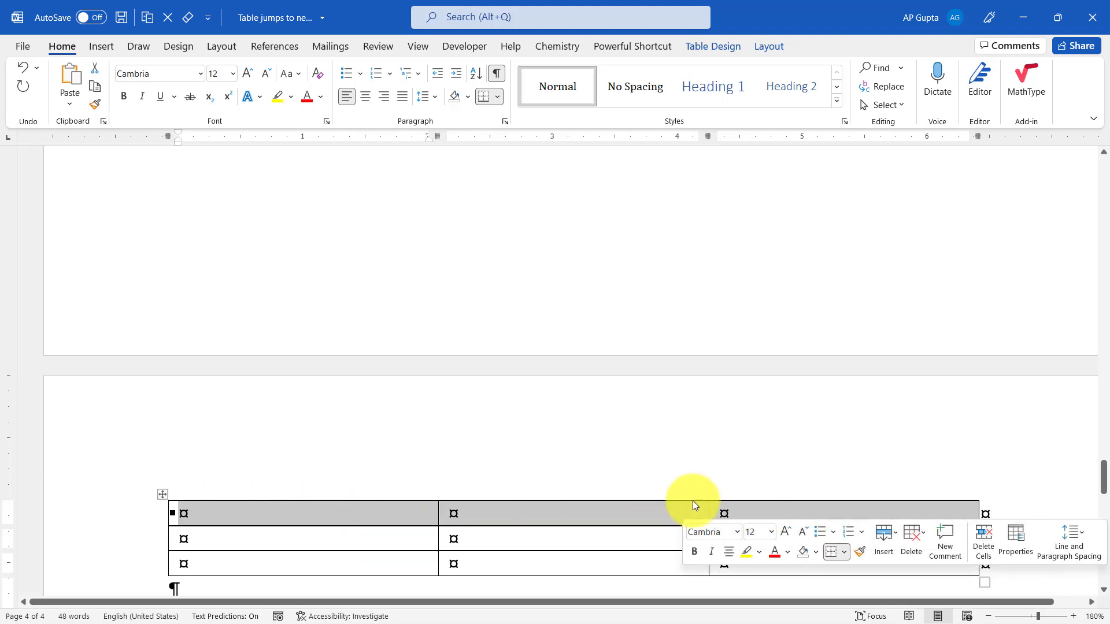
Step: Select the whole Table 3 table and turn off Page break before in its paragraph settings
left_click(158, 493)
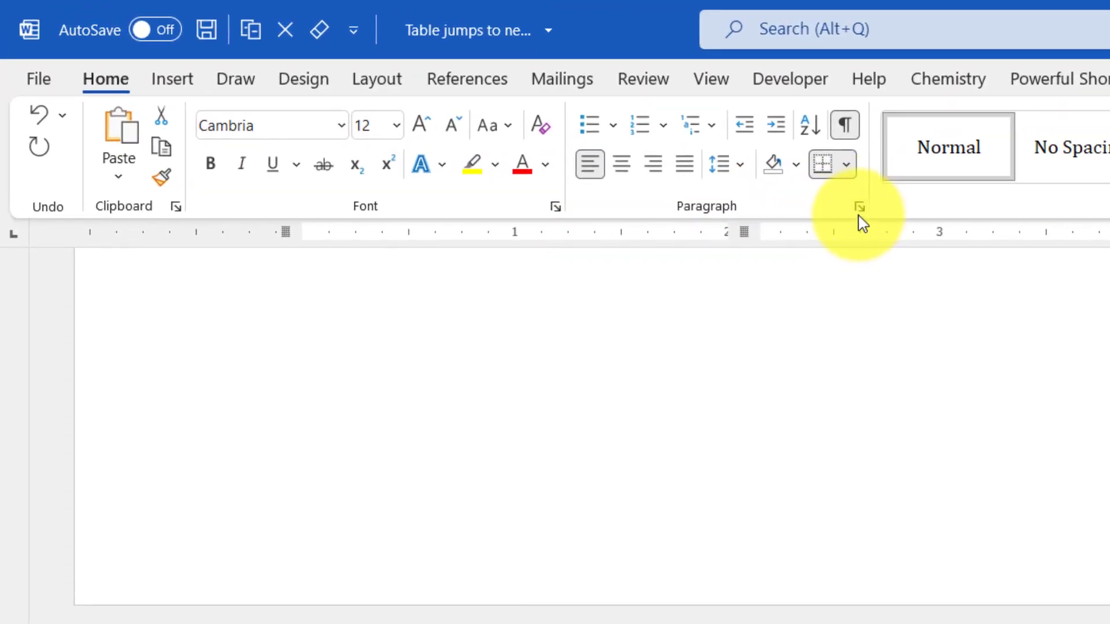
left_click(860, 208)
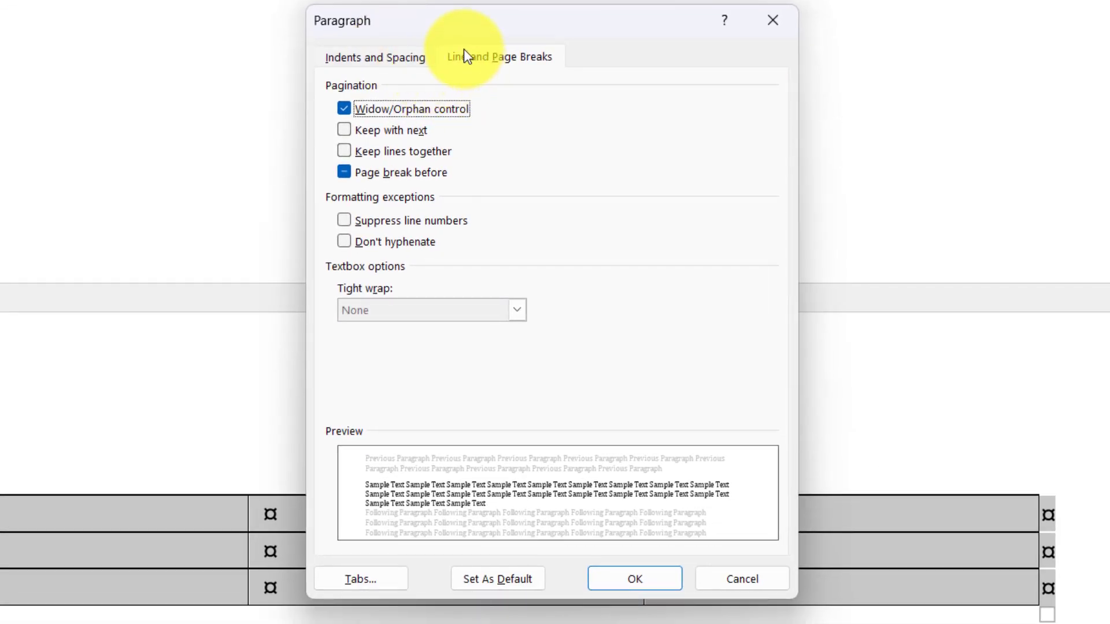
left_click(344, 173)
left_click(345, 174)
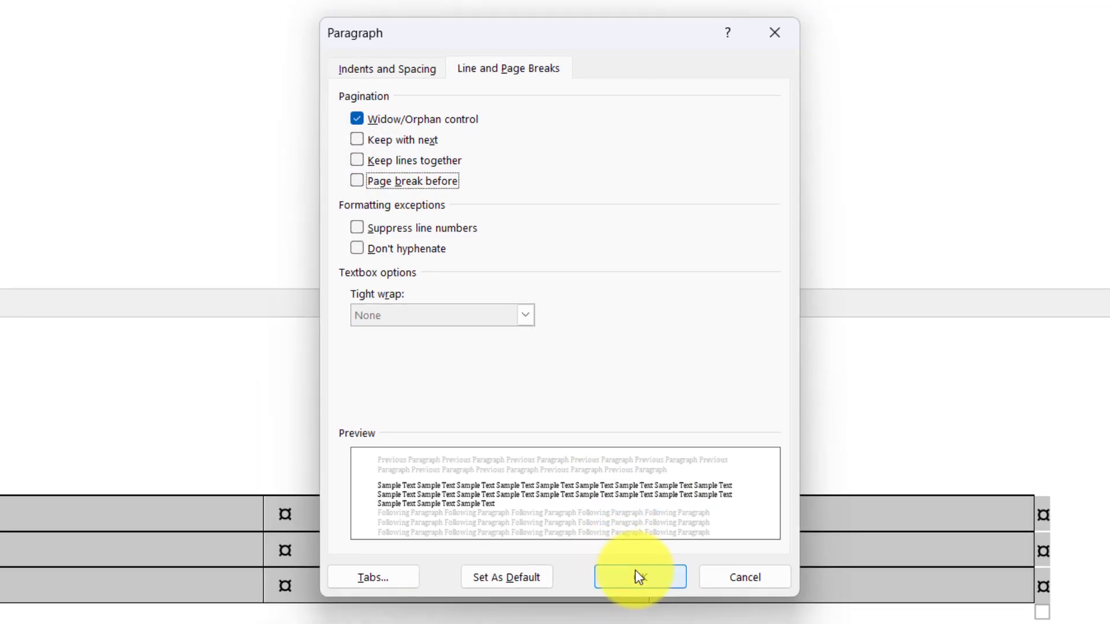
left_click(632, 579)
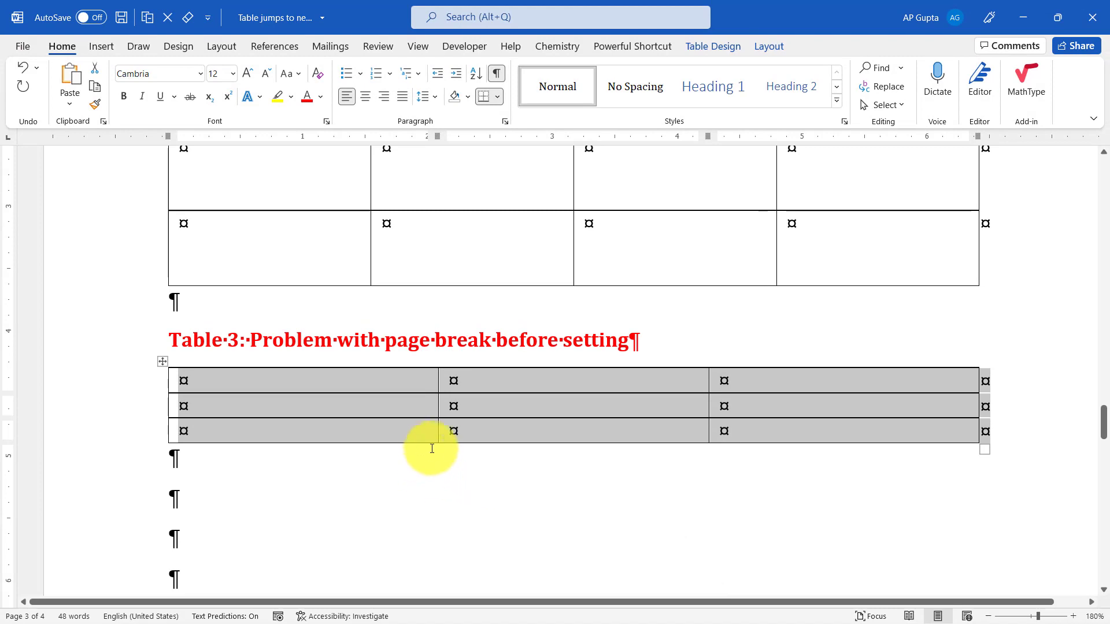
left_click(363, 339)
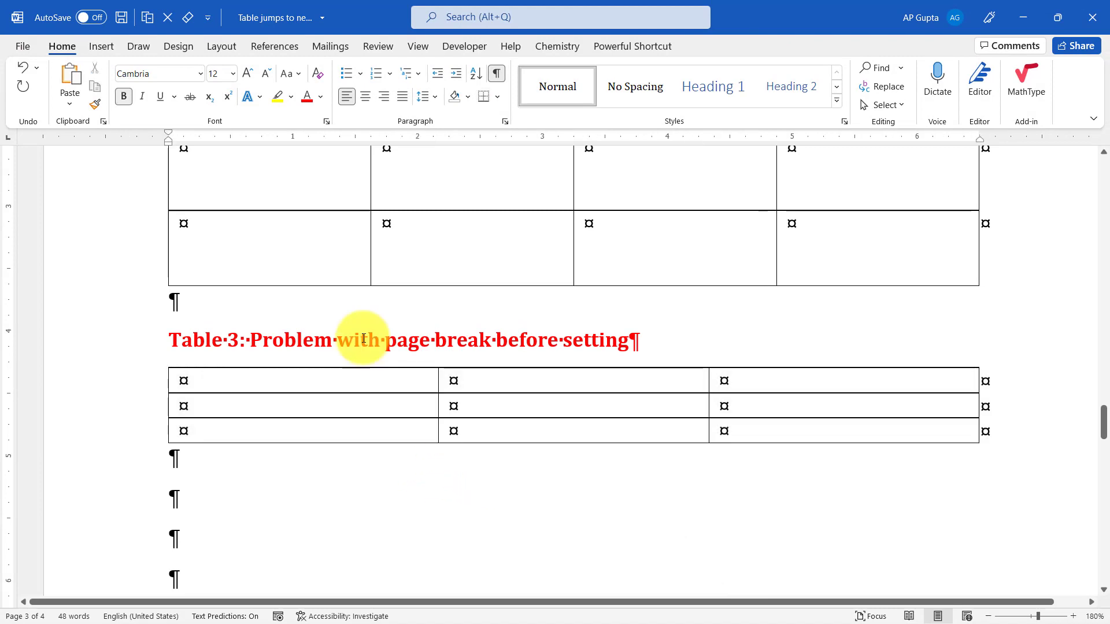
scroll(363, 339, "down", 7)
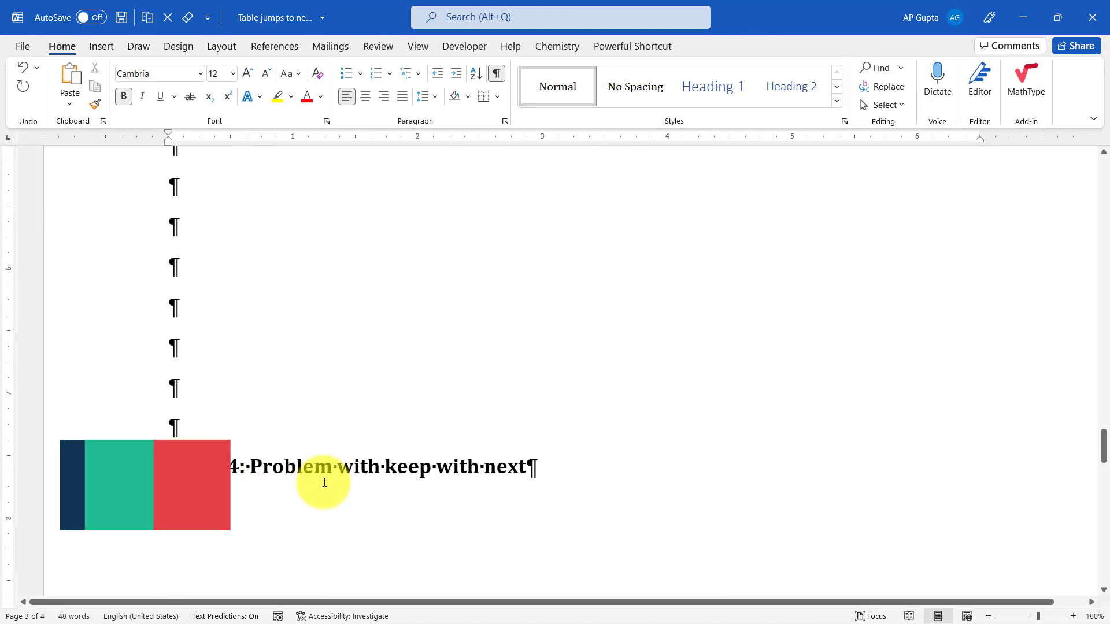
scroll(324, 483, "down", 6)
scroll(324, 483, "up", 3)
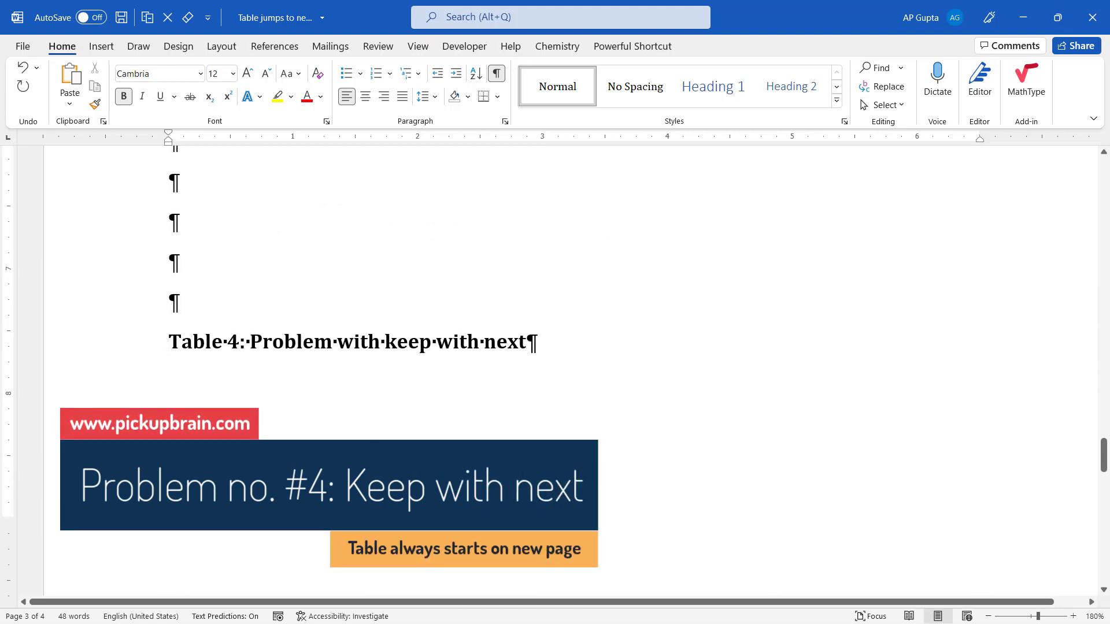
key("BackSpace")
key("BackSpace")
key("BackSpace")
key("BackSpace")
key("BackSpace")
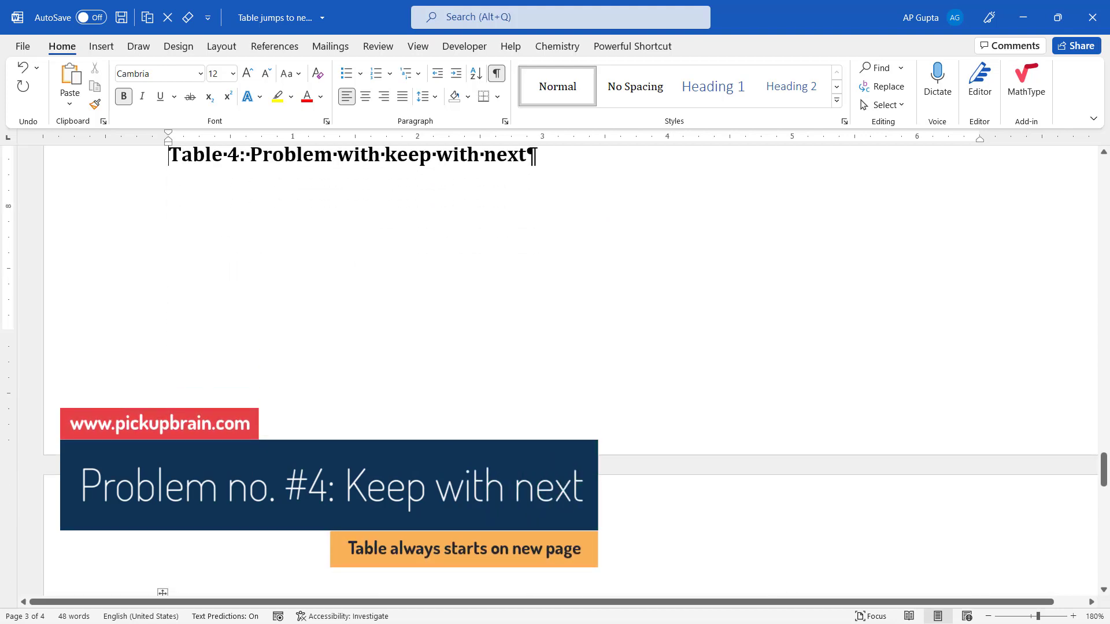
left_click(181, 335)
key("ctrl+z")
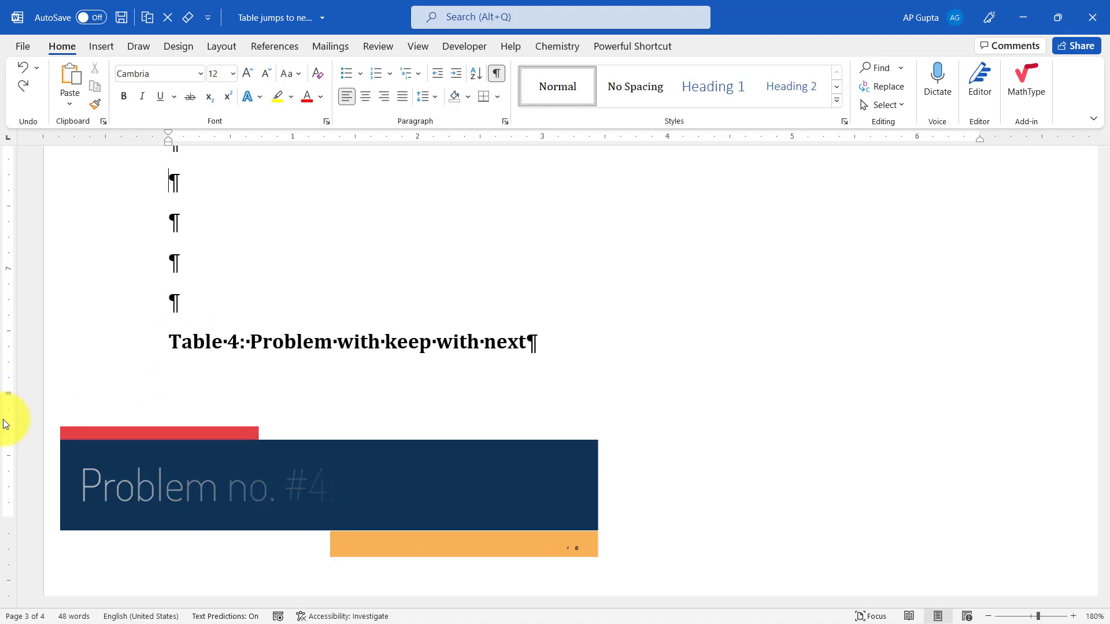
scroll(333, 473, "down", 5)
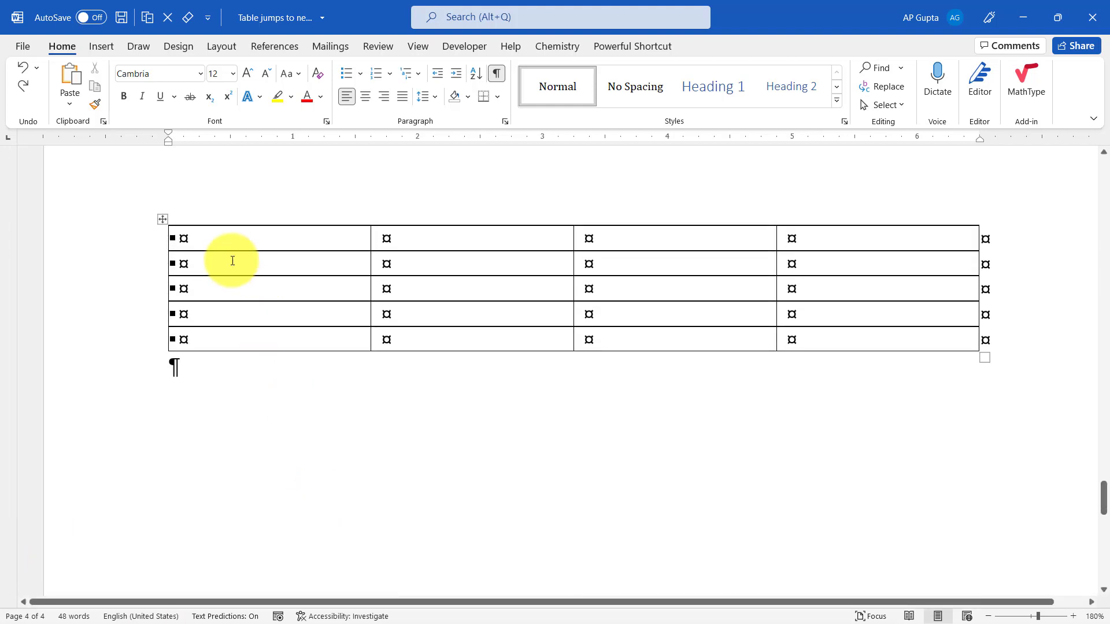
scroll(655, 361, "up", 5)
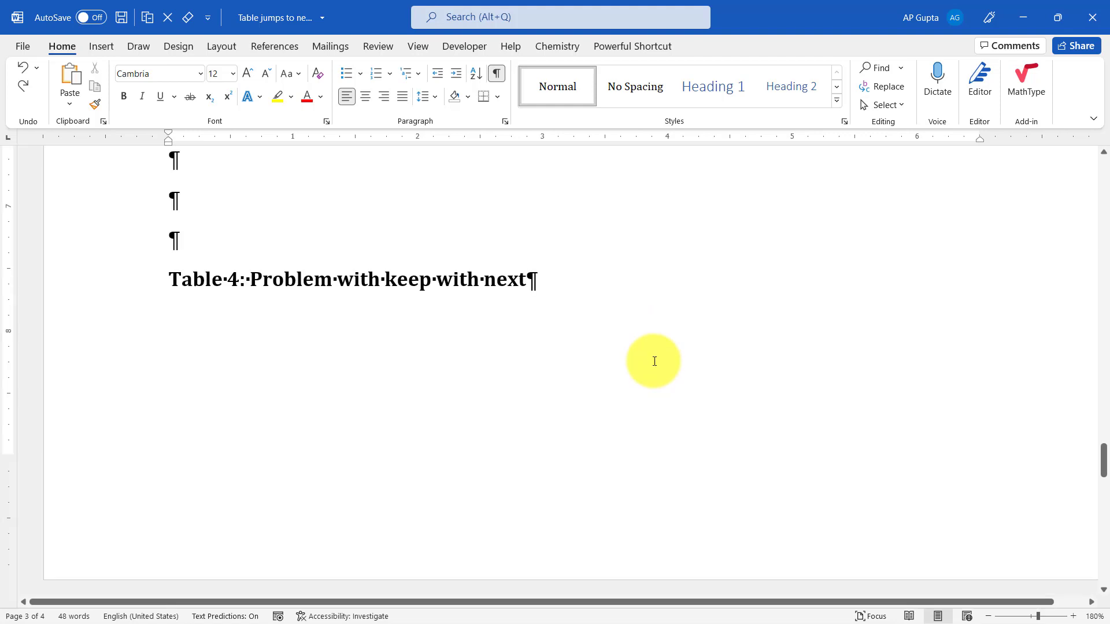
scroll(655, 361, "down", 5)
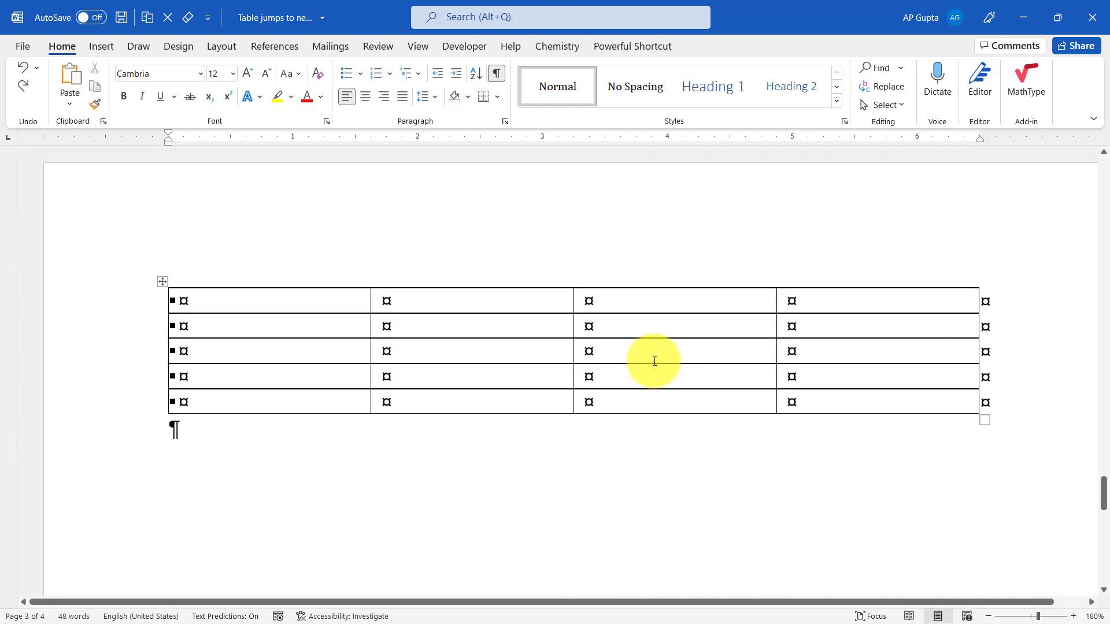
scroll(349, 480, "up", 2)
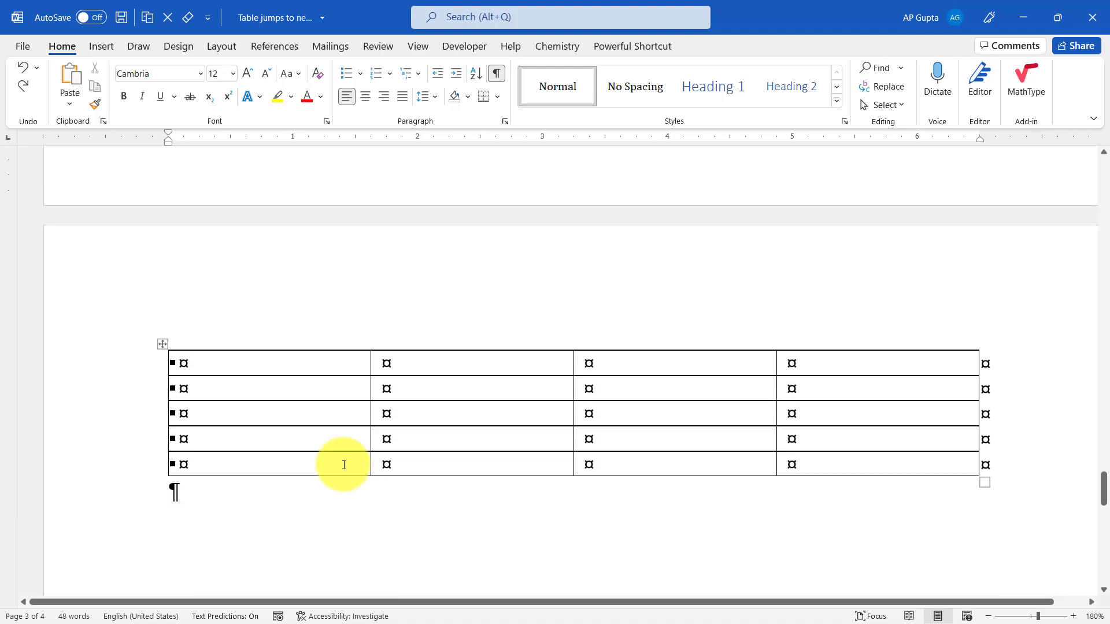
Step: Select the whole Table 4 table and turn off Keep with next in Line and Page Breaks
left_click(160, 345)
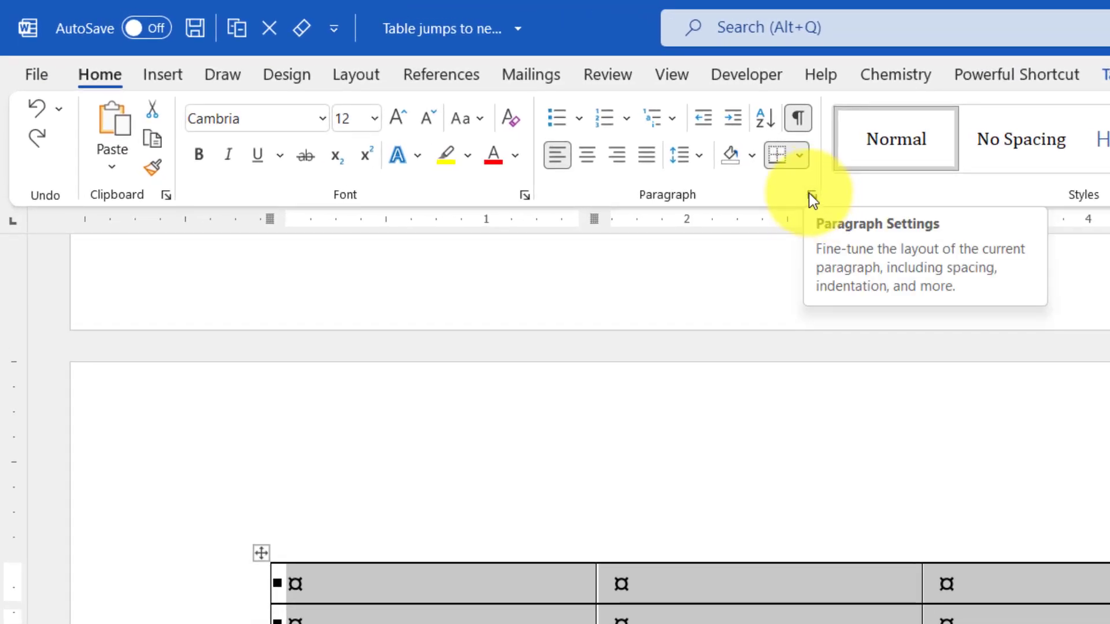
left_click(810, 193)
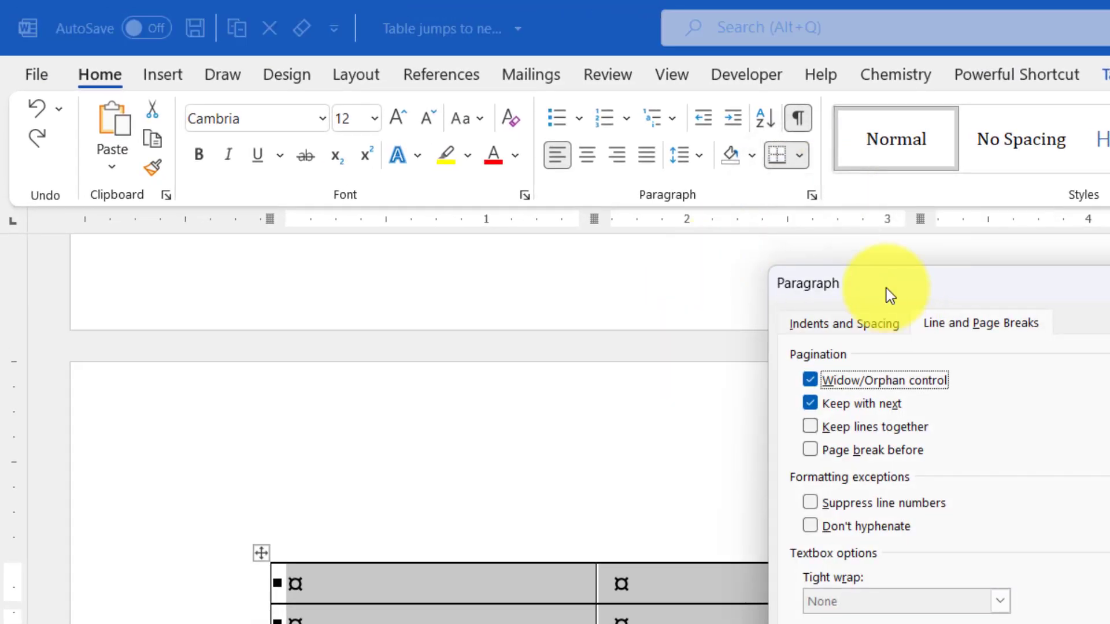
left_click_drag(886, 288, 846, 179)
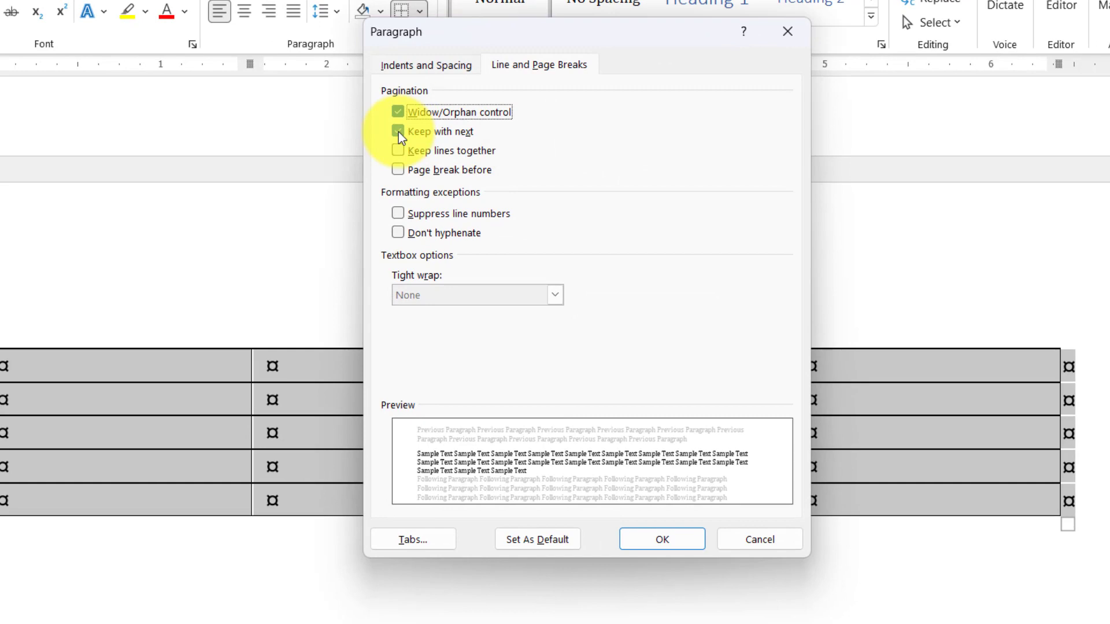
left_click(398, 132)
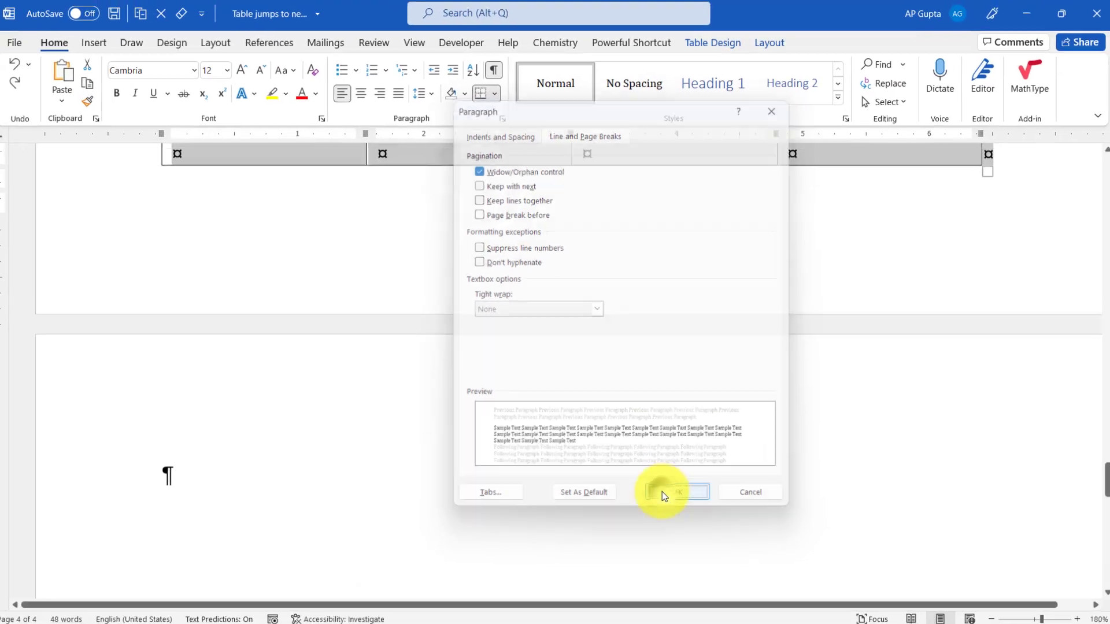
left_click(659, 540)
scroll(420, 466, "up", 3)
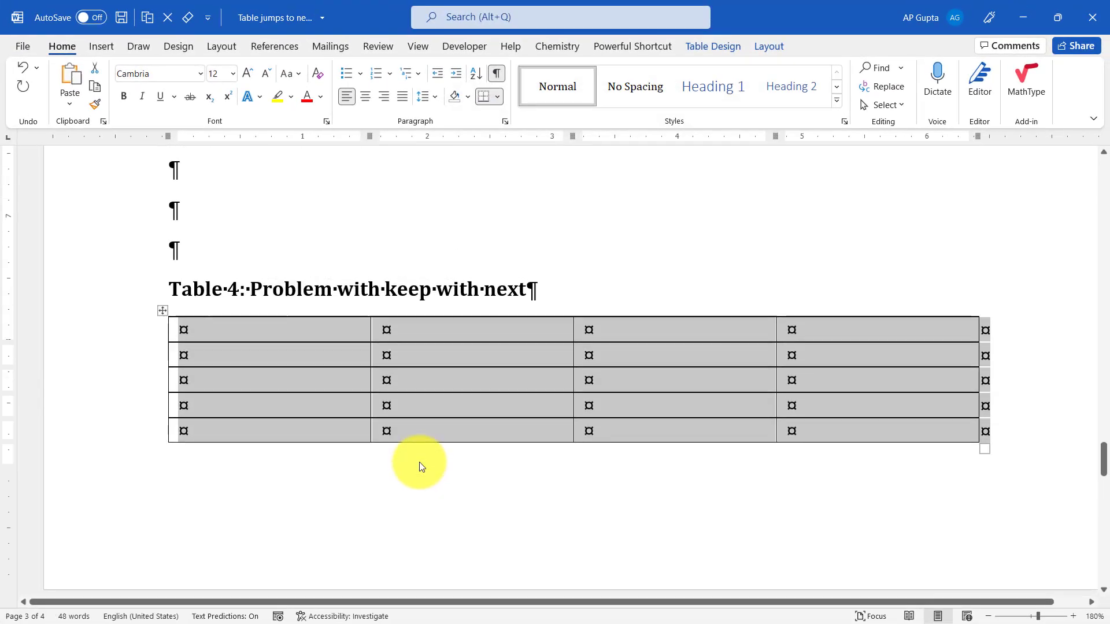
left_click(326, 410)
left_click(271, 280)
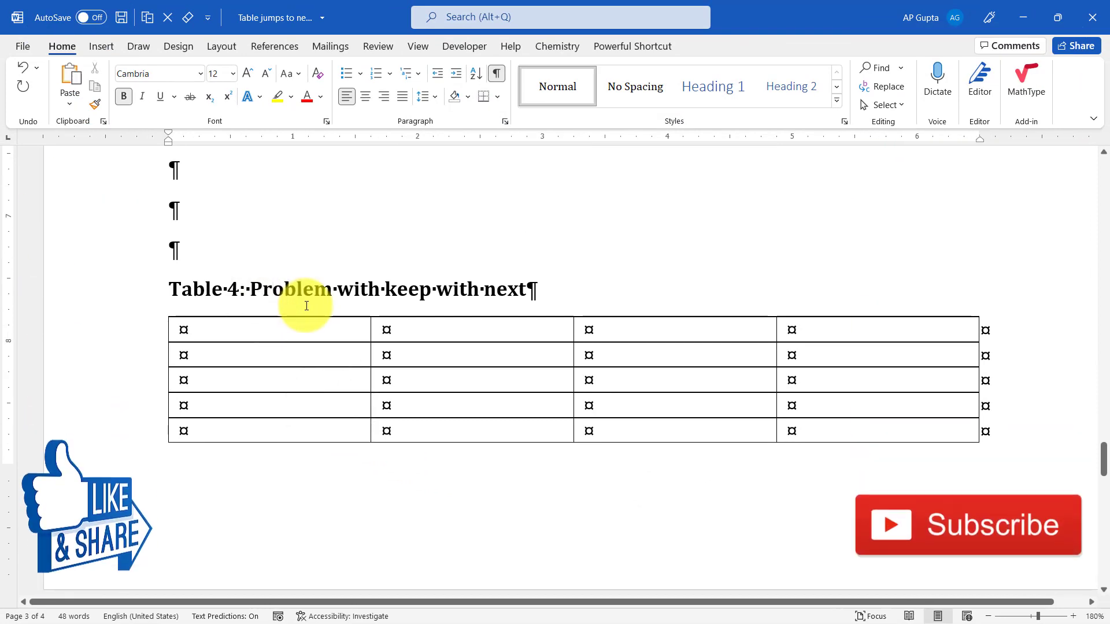